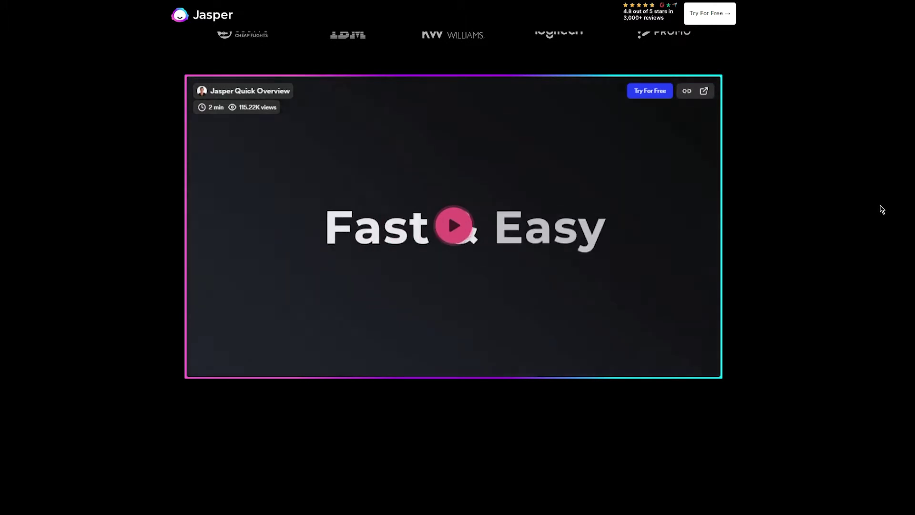
scroll(879, 208, "down", 1)
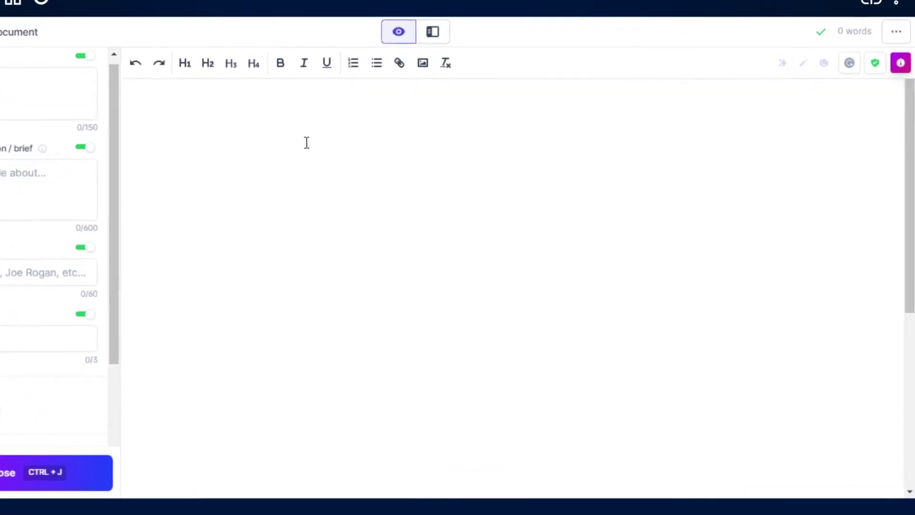
Run the prompt "Write some blog title ideas about How to lose weight in 5 steps" and start the generated list on a new line
type("Write some blog title ideas about How to lose weight in 5 stepd")
key("BackSpace")
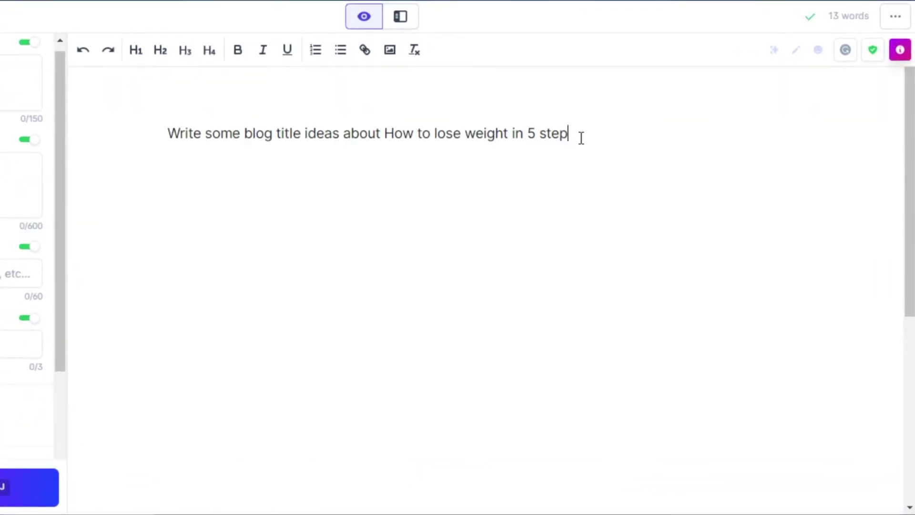
type("s")
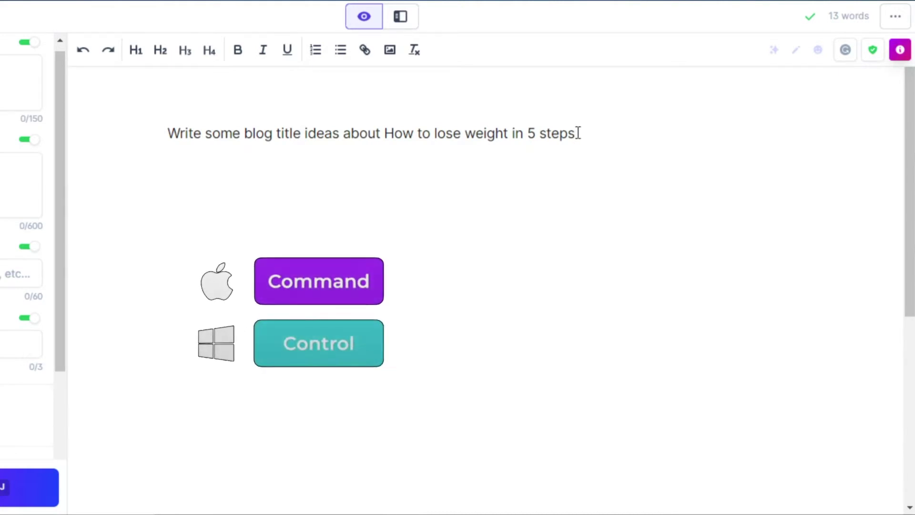
key("ctrl+shift+Return")
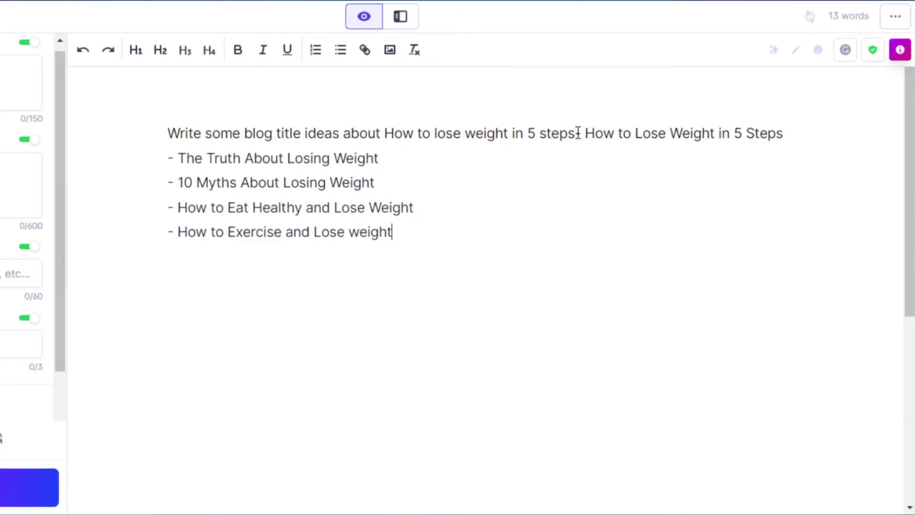
left_click(575, 133)
key("Return")
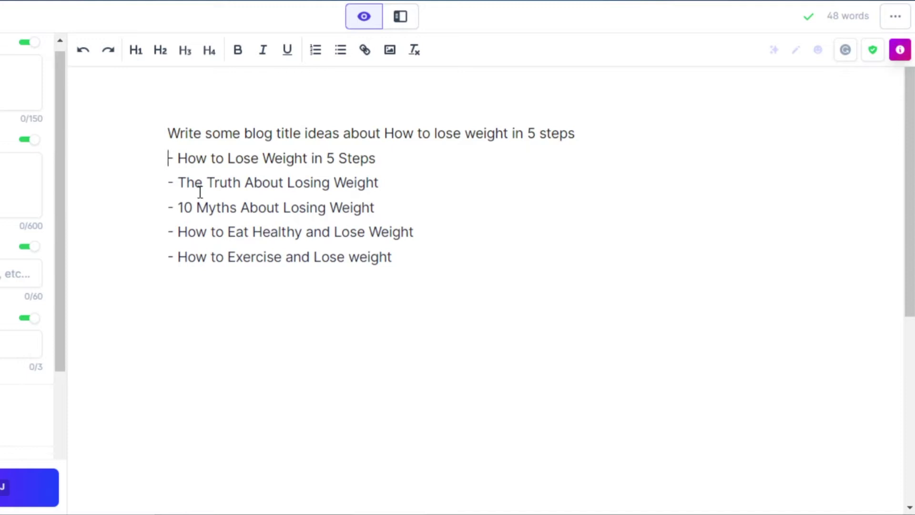
Delete the title prompt, the first idea's dash and all other ideas, keeping only the title "How to Lose Weight in 5 Steps"
left_click_drag(165, 182, 420, 245)
key("BackSpace")
left_click_drag(168, 133, 177, 158)
key("BackSpace")
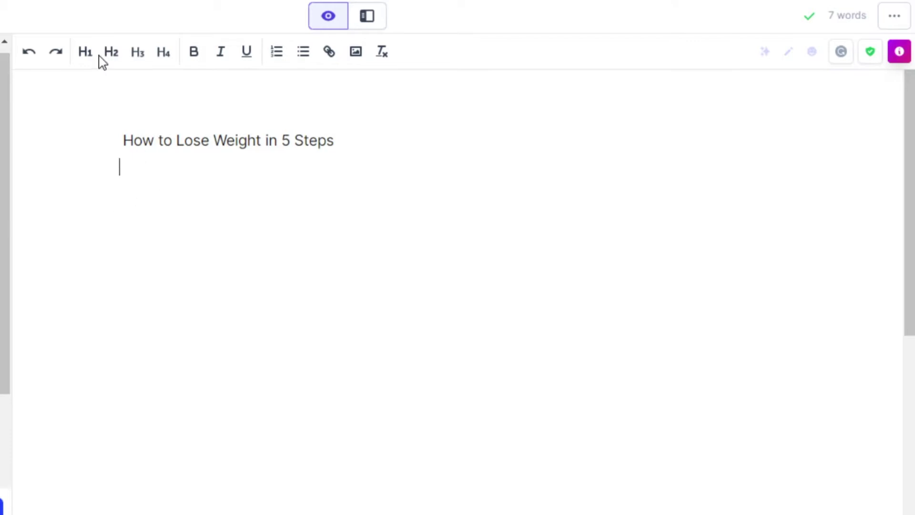
Run the prompt "write a blog outline" below the title and move the generated outline onto its own line
type("write a blog outline")
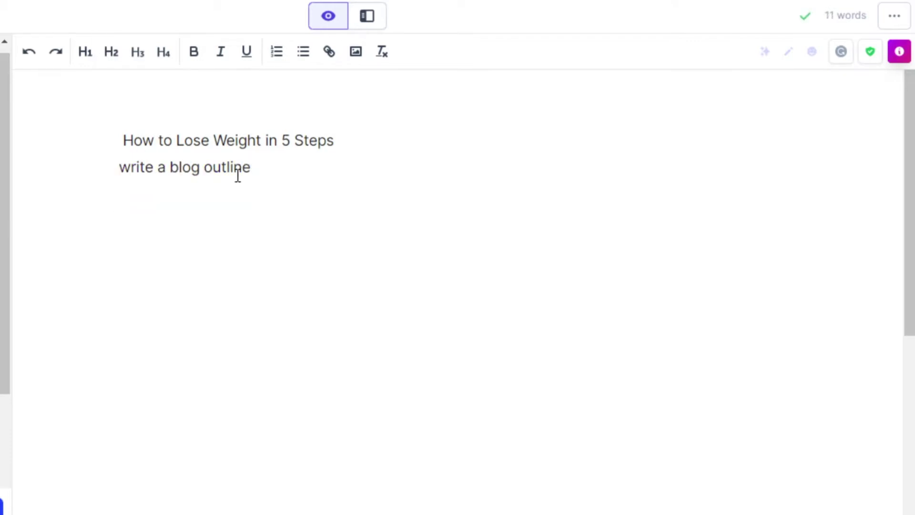
key("ctrl+Return")
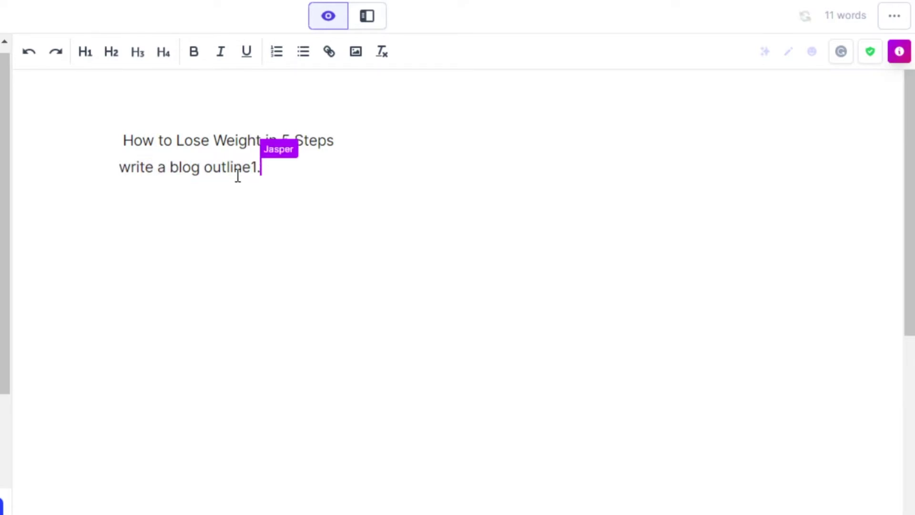
left_click(252, 167)
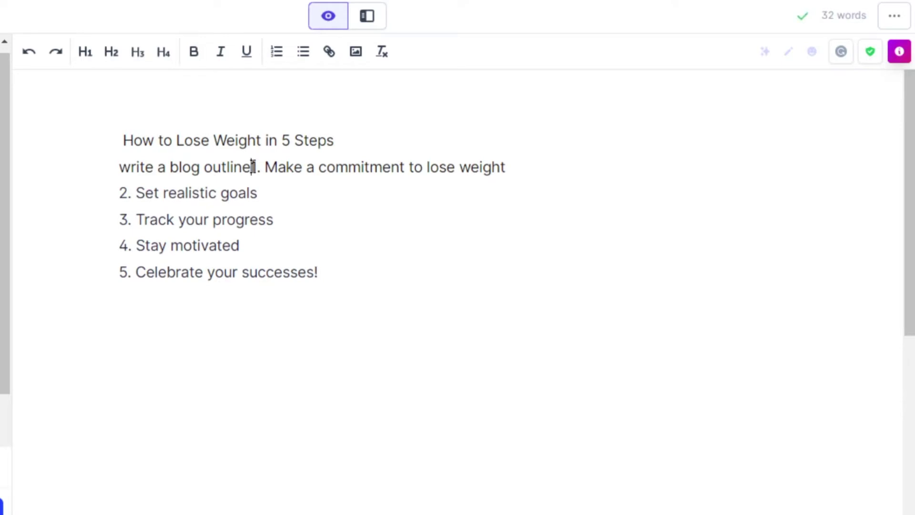
key("Return")
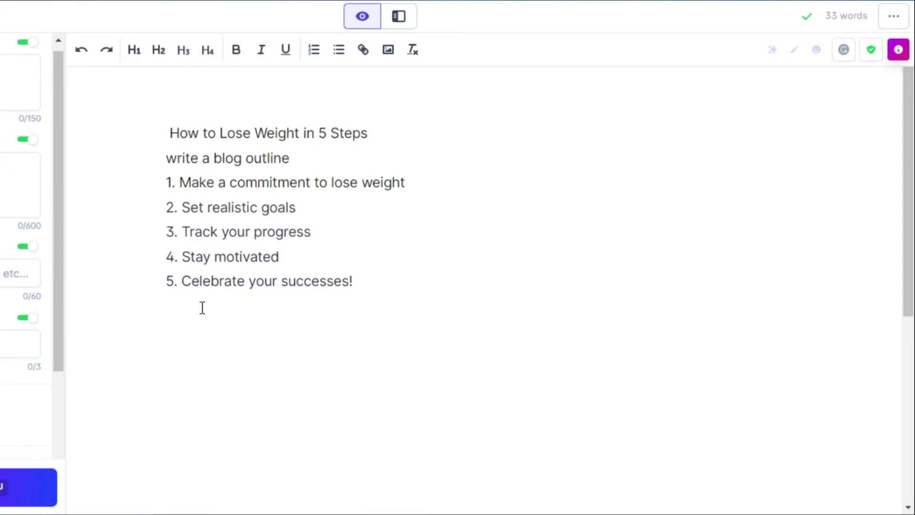
Run the prompt "Write a blog post intro" below the outline and move the generated intro onto its own line
type("Write a blog post intro")
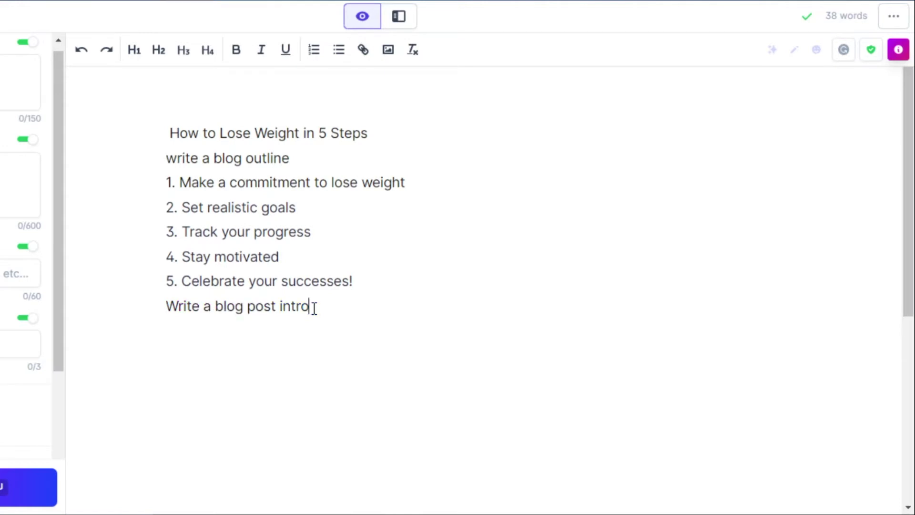
key("ctrl+Return")
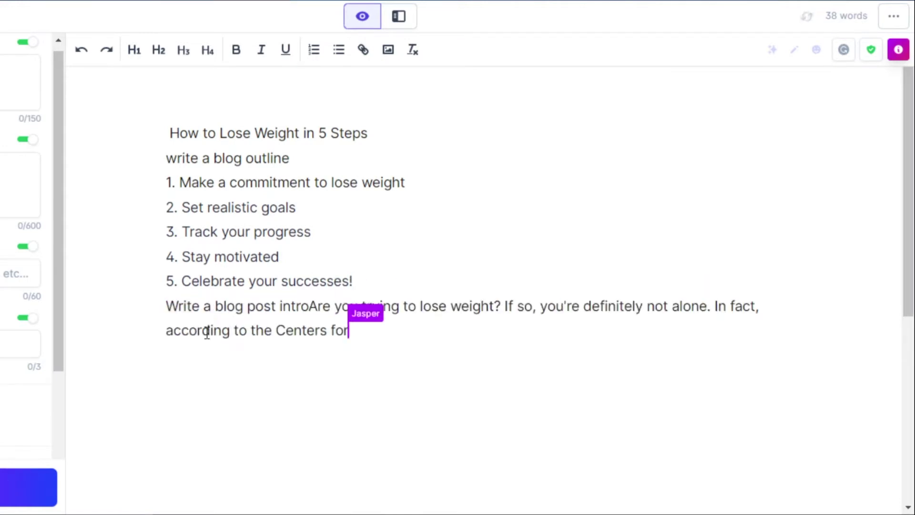
left_click(311, 306)
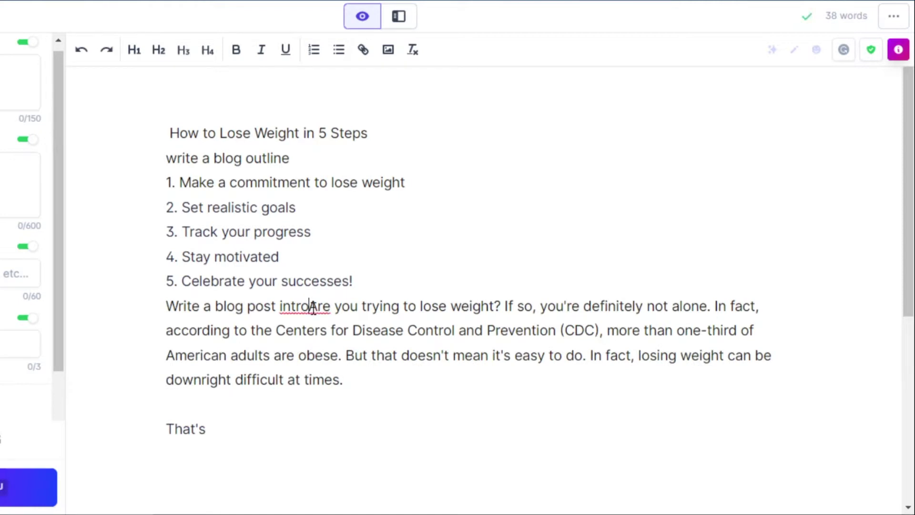
key("Return")
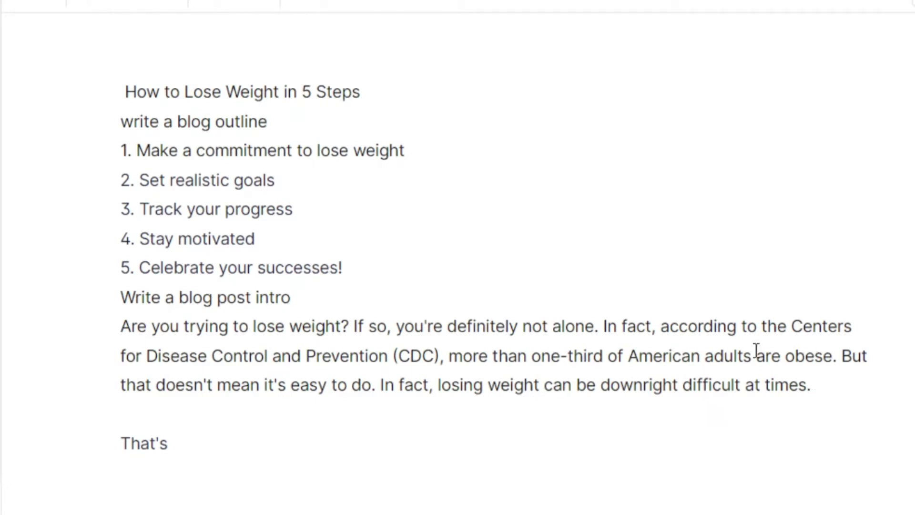
Have the AI continue the intro from the cut-off "That's" and delete the extra "1. Make a commitment" text generated after it
left_click(171, 444)
key("ctrl+Return")
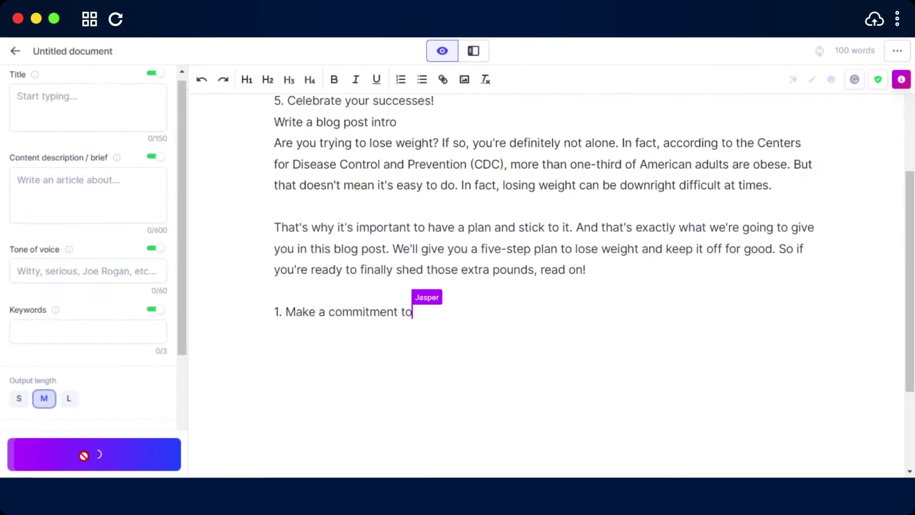
left_click_drag(275, 312, 531, 327)
key("BackSpace")
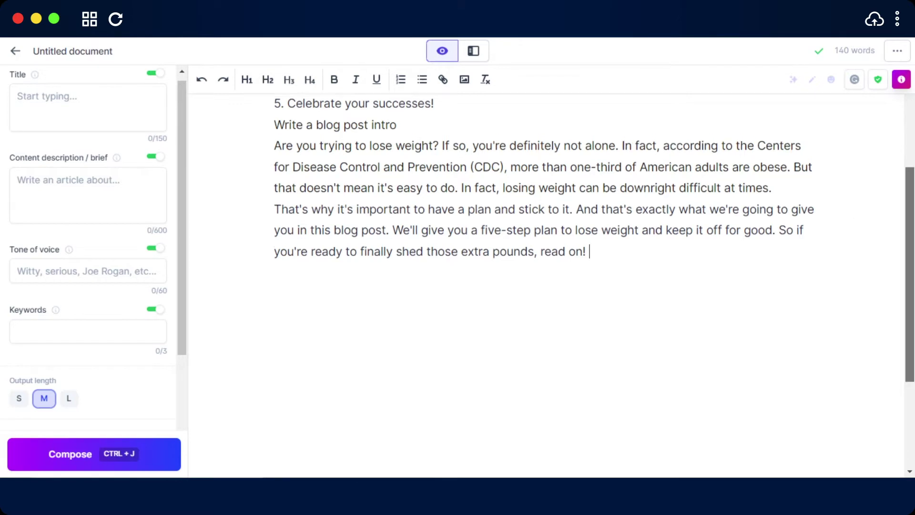
Delete the two prompt lines "write a blog outline" and "Write a blog post intro" from the document
scroll(910, 210, "up", 3)
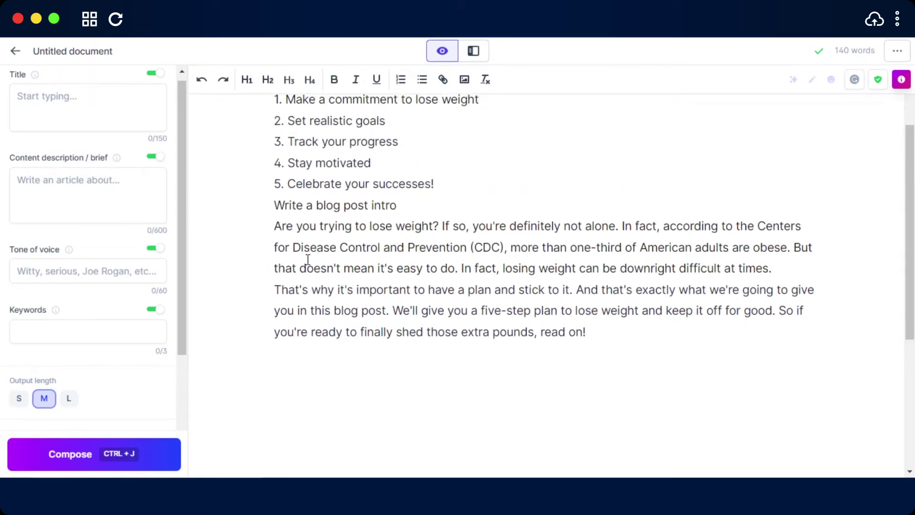
scroll(272, 248, "up", 4)
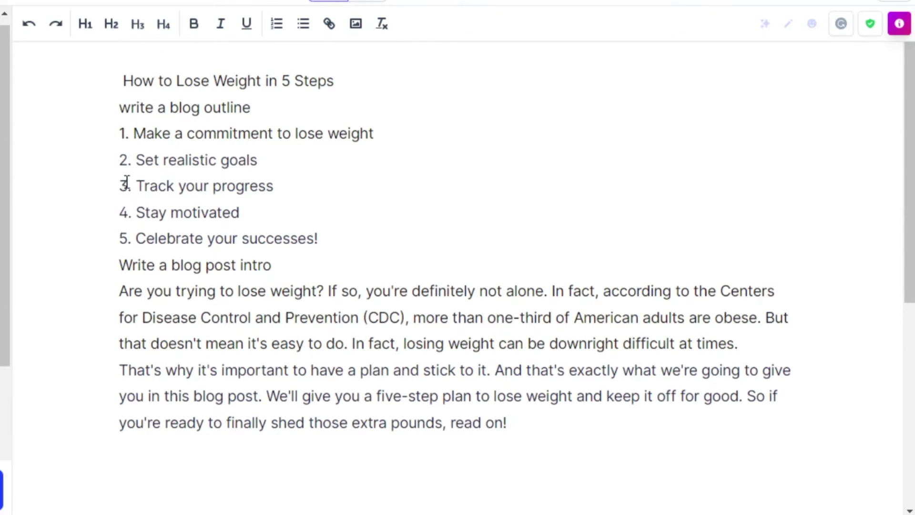
left_click(276, 104)
key("BackSpace")
key("BackSpace")
key("BackSpace")
key("BackSpace")
key("BackSpace")
key("BackSpace")
key("BackSpace")
key("BackSpace")
key("BackSpace")
key("BackSpace")
key("BackSpace")
key("BackSpace")
key("BackSpace")
key("BackSpace")
key("BackSpace")
key("BackSpace")
key("BackSpace")
key("BackSpace")
key("BackSpace")
key("BackSpace")
left_click(284, 237)
key("BackSpace")
key("BackSpace")
key("BackSpace")
key("BackSpace")
key("BackSpace")
key("BackSpace")
key("BackSpace")
key("BackSpace")
key("BackSpace")
key("BackSpace")
key("BackSpace")
key("BackSpace")
key("BackSpace")
key("BackSpace")
key("BackSpace")
key("BackSpace")
key("BackSpace")
key("BackSpace")
key("BackSpace")
key("BackSpace")
Move the intro paragraphs from below the outline to directly under the title
left_click_drag(132, 240, 508, 371)
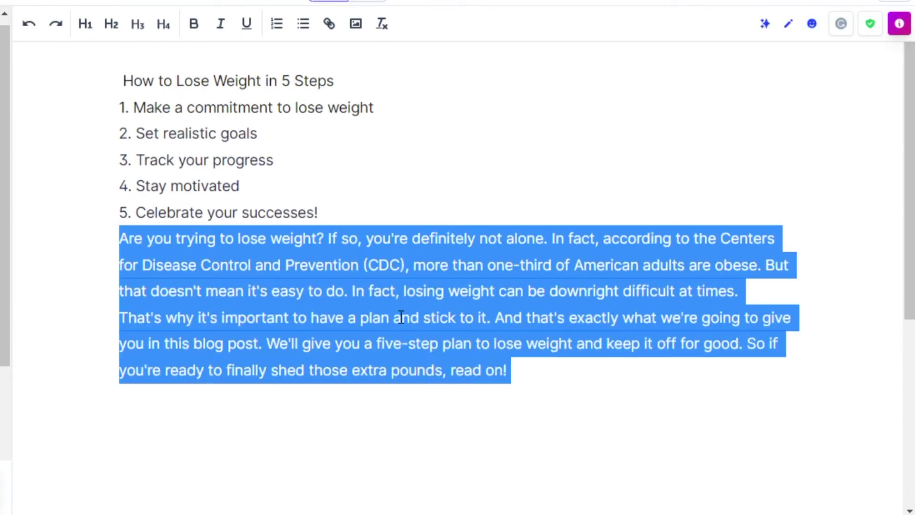
key("ctrl+x")
left_click(350, 78)
key("Return")
key("ctrl+v")
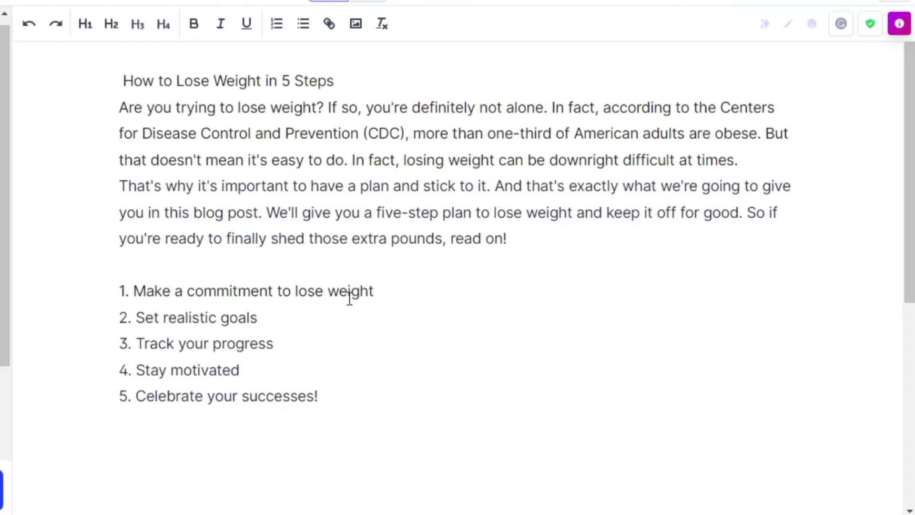
Add an empty line below the first outline point and show the writing templates beside the document
key("Return")
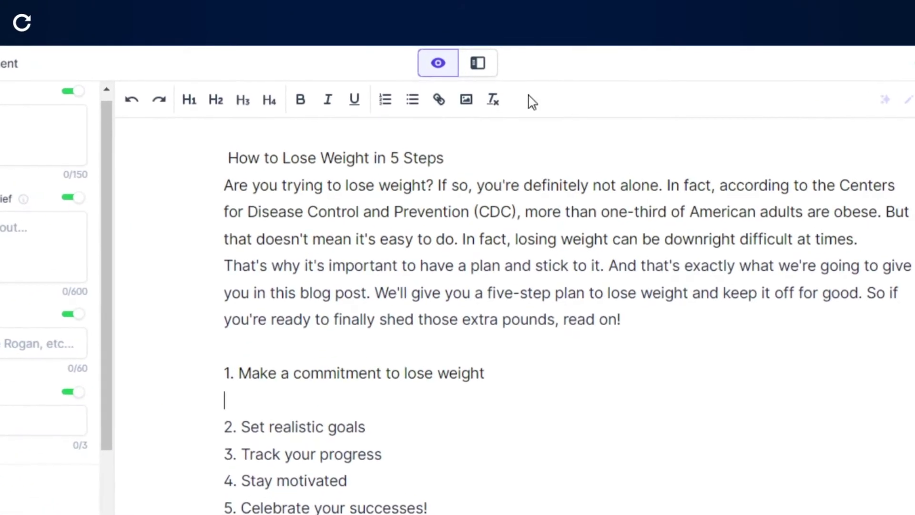
left_click(477, 63)
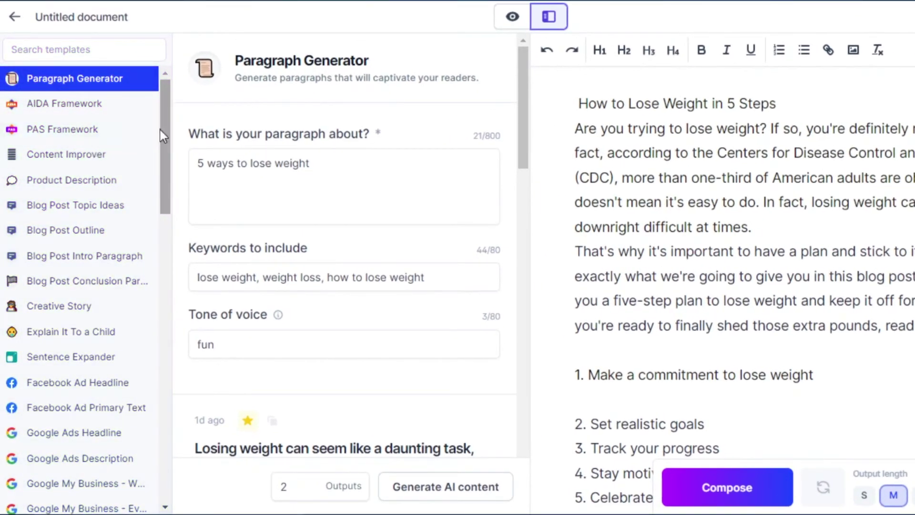
left_click_drag(161, 130, 179, 121)
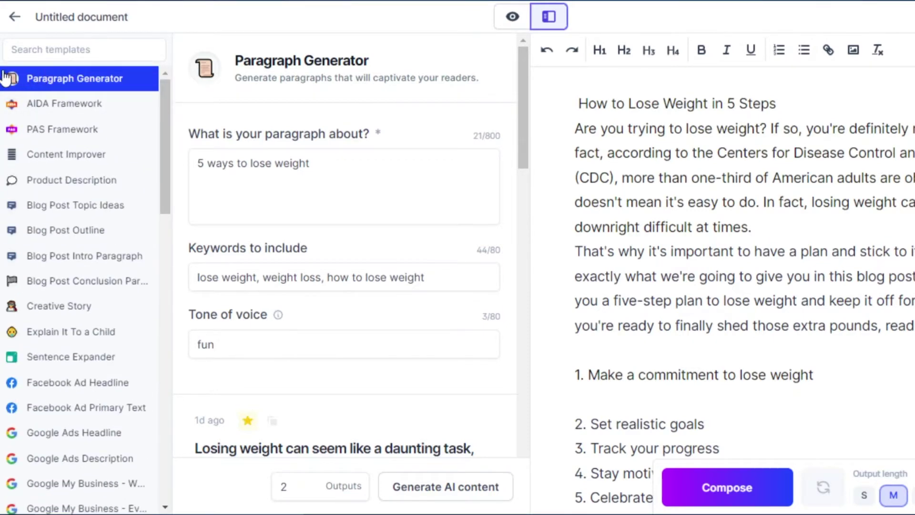
Replace the Paragraph Generator's topic with "Make a commitment to lose weight", copied from the first outline point
left_click(328, 158)
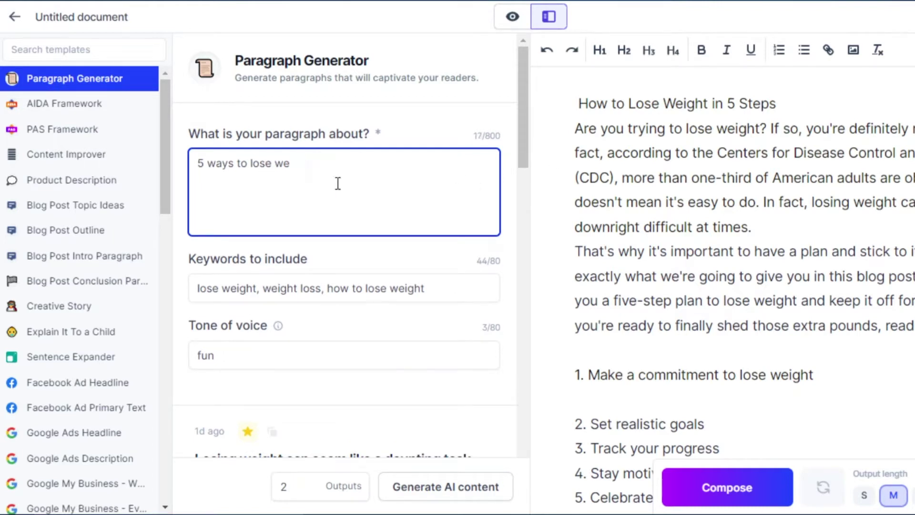
key("BackSpace")
key("BackSpace")
key("BackSpace")
key("BackSpace")
key("BackSpace")
key("BackSpace")
key("BackSpace")
key("BackSpace")
key("BackSpace")
key("BackSpace")
key("BackSpace")
key("BackSpace")
key("BackSpace")
key("BackSpace")
key("BackSpace")
key("BackSpace")
key("BackSpace")
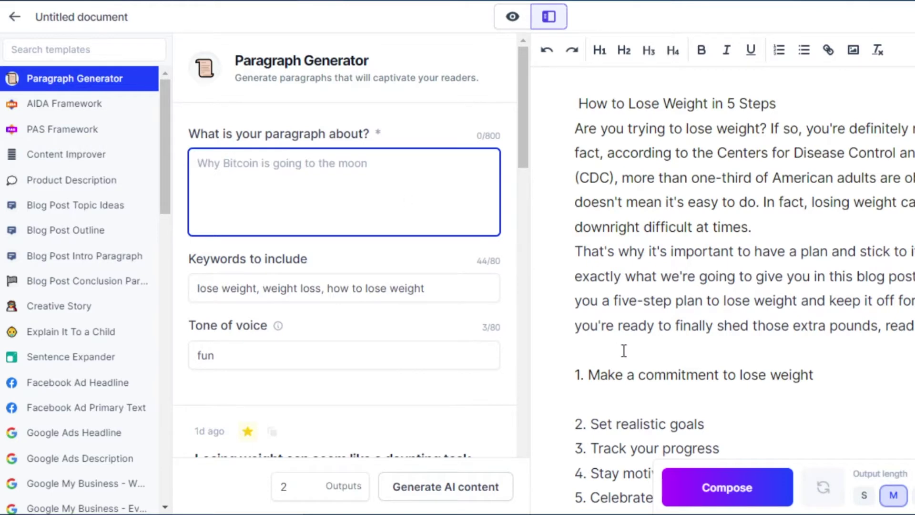
left_click_drag(589, 375, 819, 371)
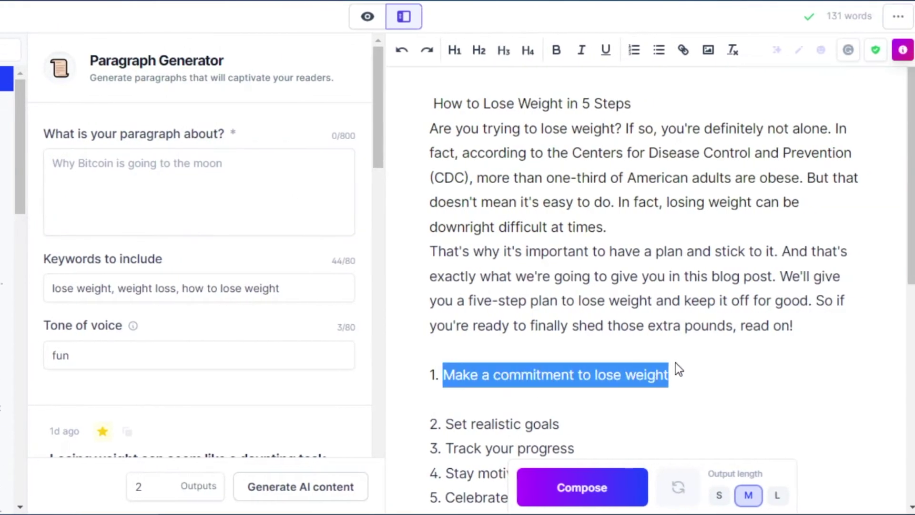
right_click(638, 376)
left_click(635, 169)
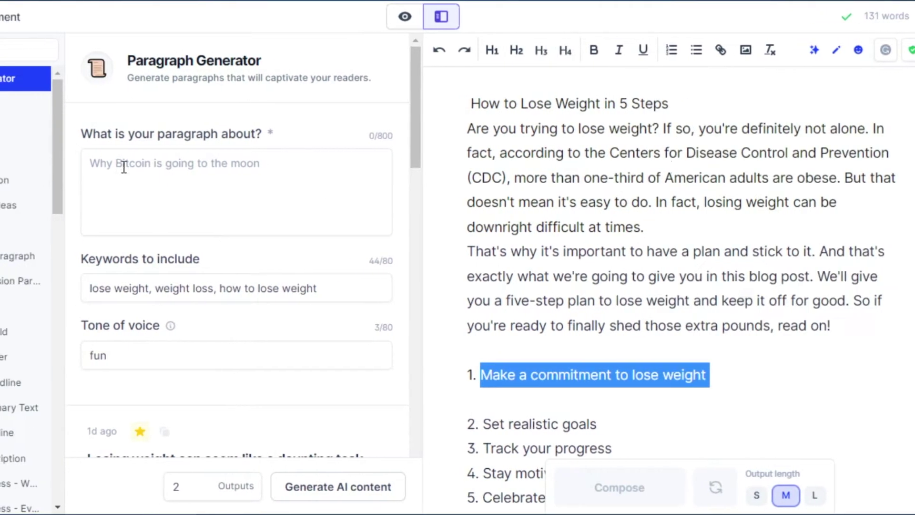
left_click(73, 172)
right_click(213, 172)
left_click(258, 289)
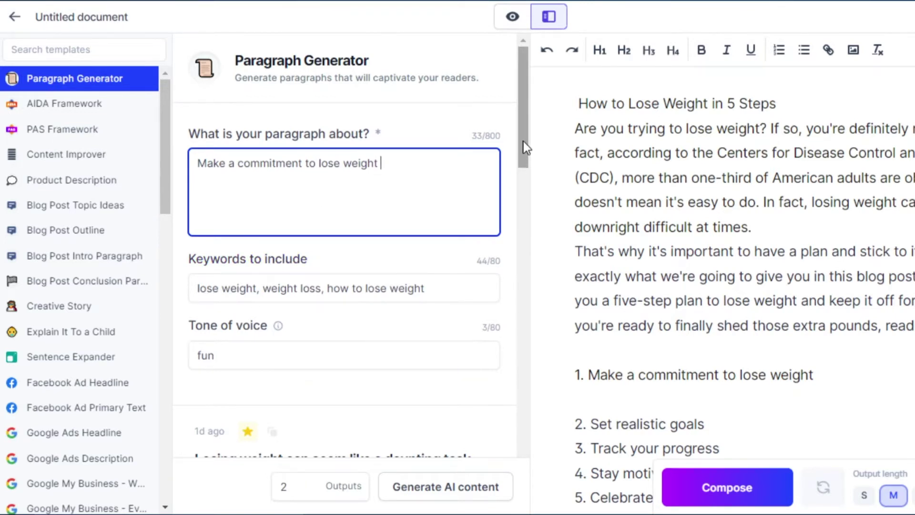
Set the Paragraph Generator's tone of voice to Helpful, then generate the AI paragraphs and review the first one
left_click_drag(523, 142, 524, 171)
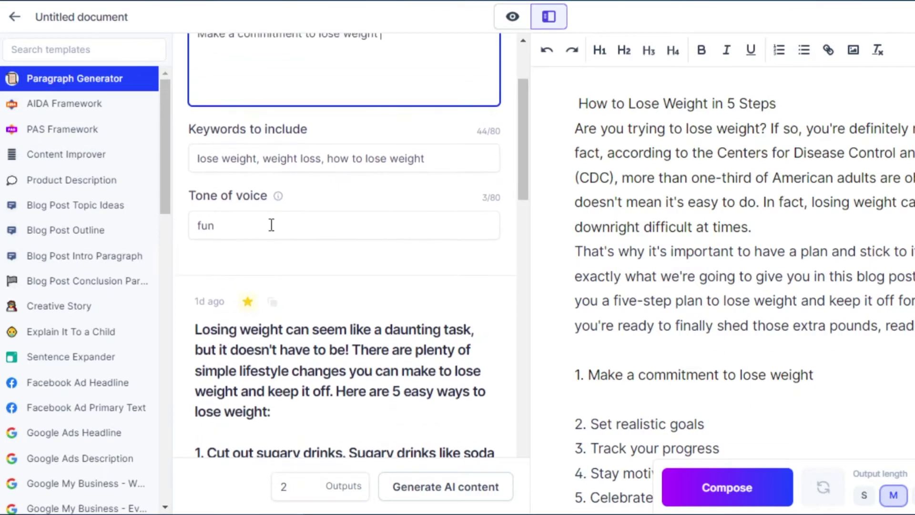
left_click(243, 225)
key("BackSpace")
key("BackSpace")
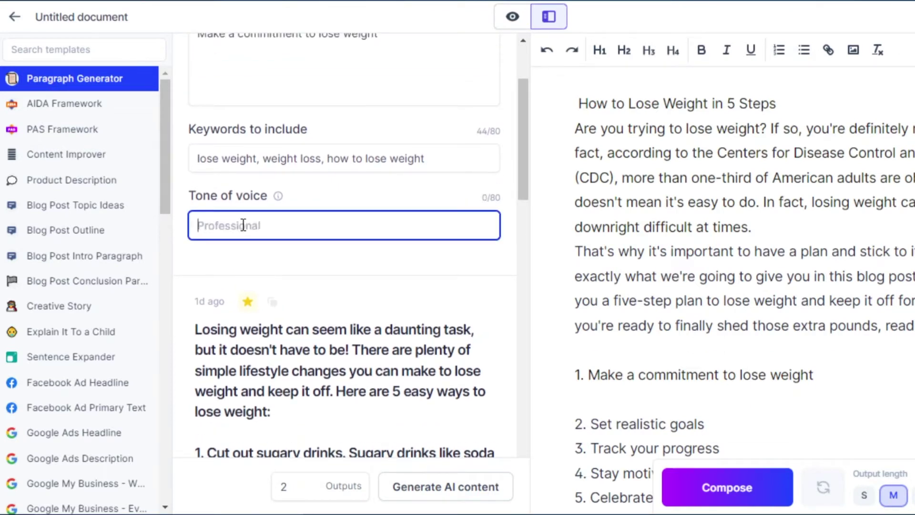
type("He")
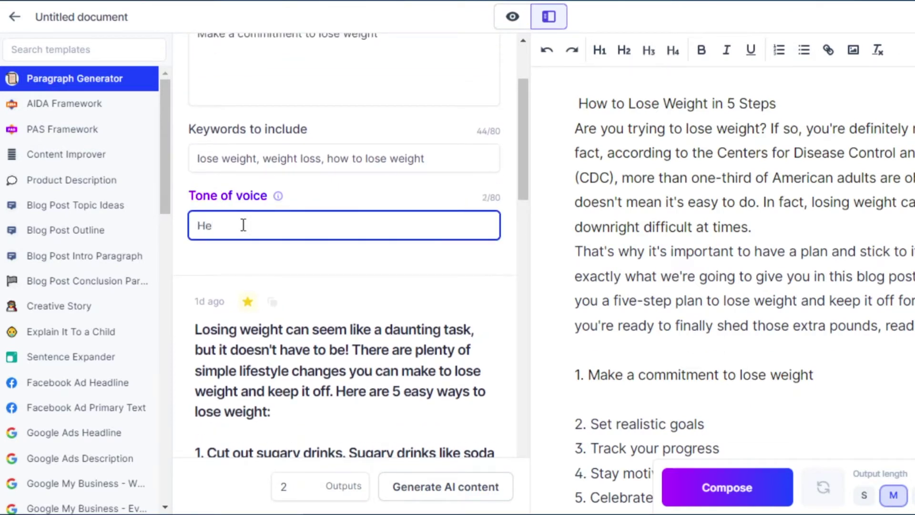
type("lpful")
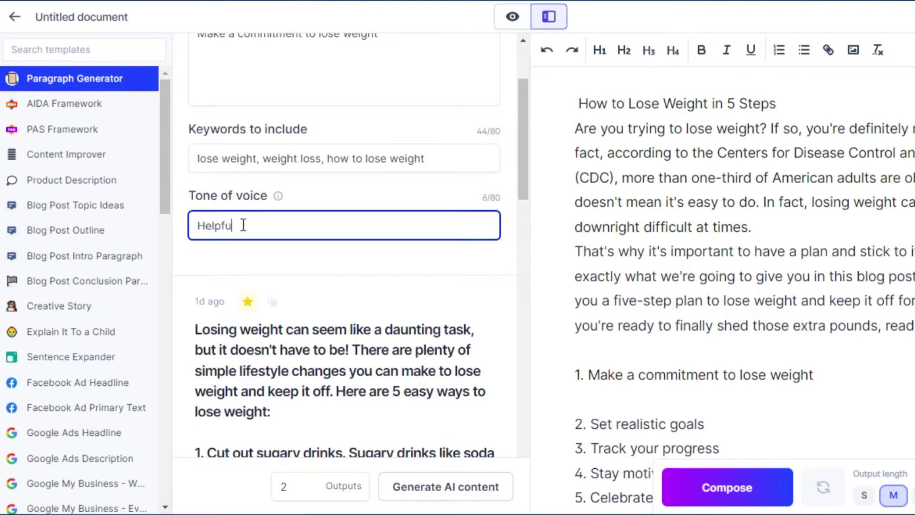
left_click(533, 168)
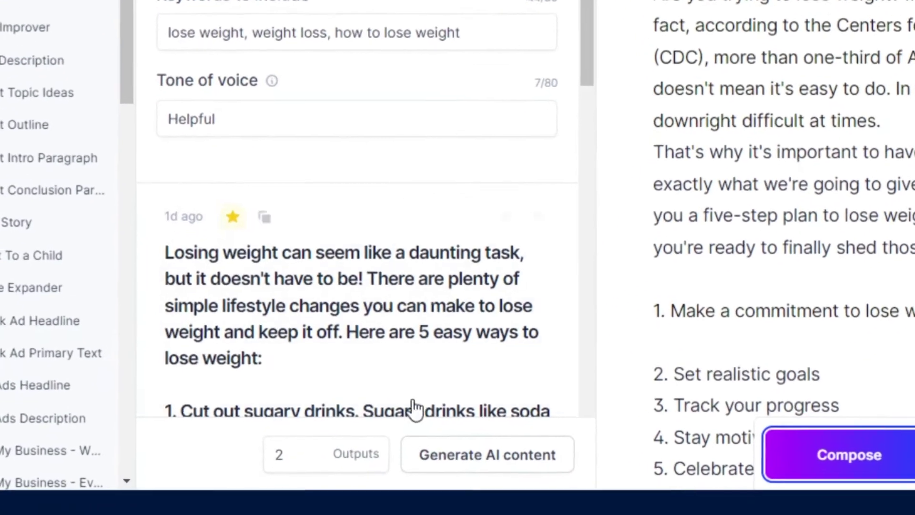
left_click(490, 458)
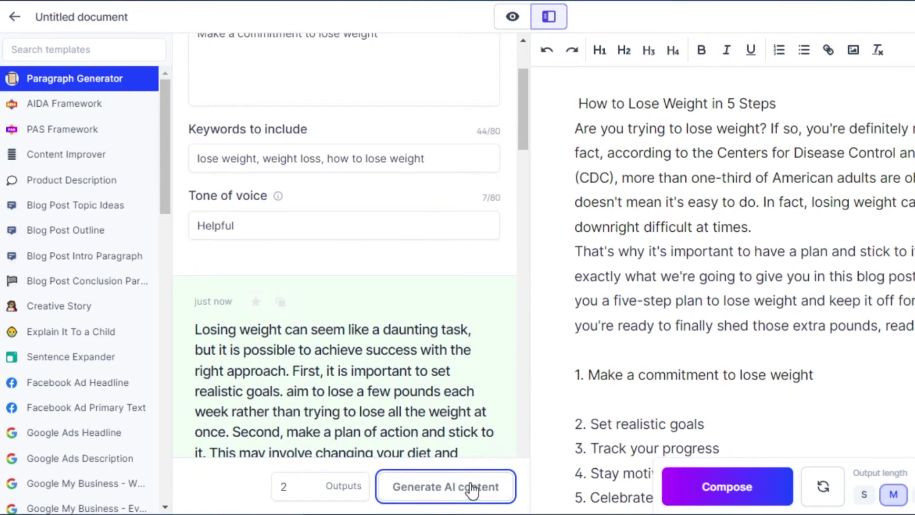
left_click_drag(519, 119, 530, 162)
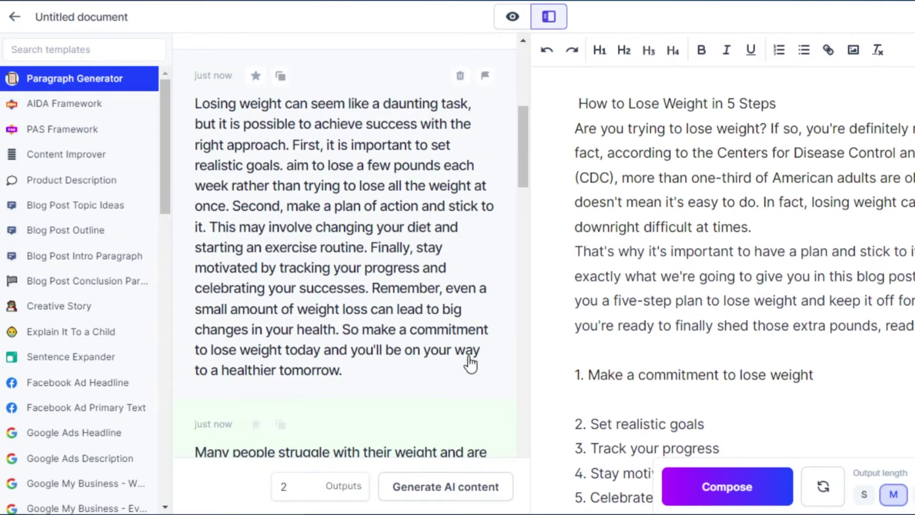
Read through the second generated paragraph about committing to lose weight and copy it
left_click_drag(523, 140, 521, 205)
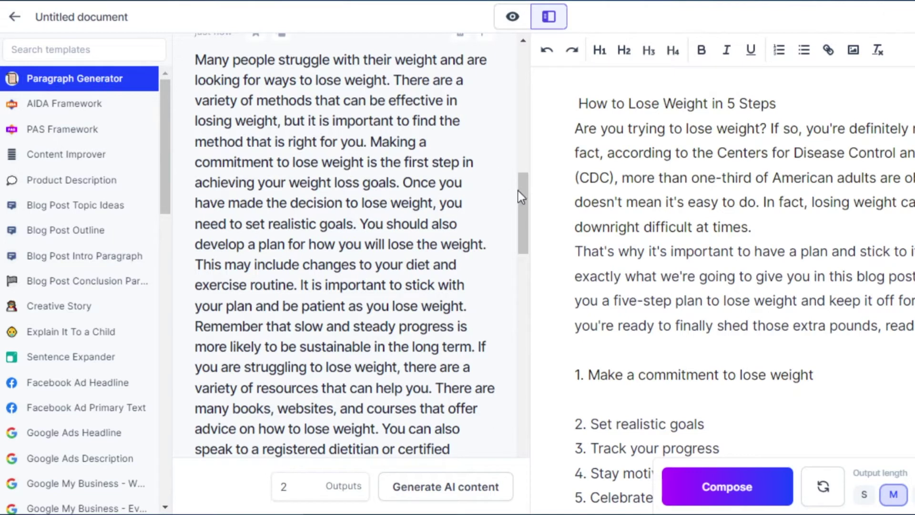
scroll(524, 203, "down", 3)
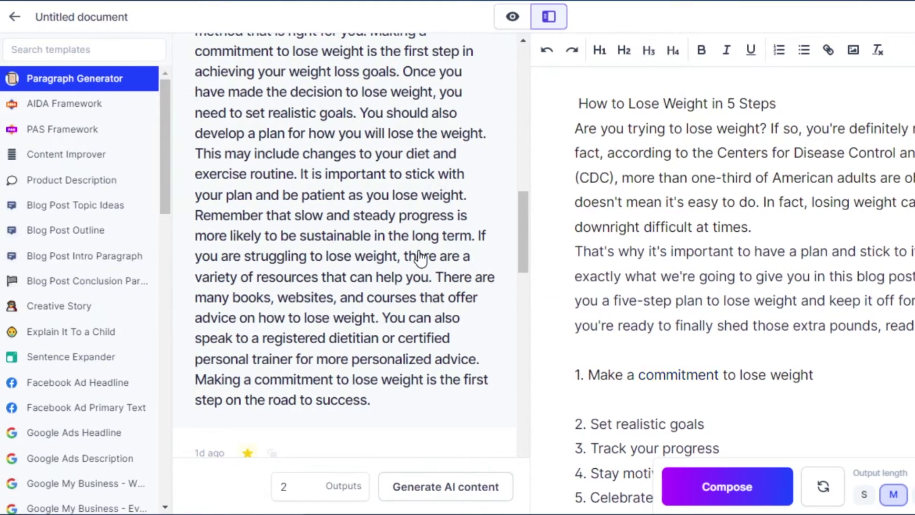
left_click_drag(527, 248, 523, 98)
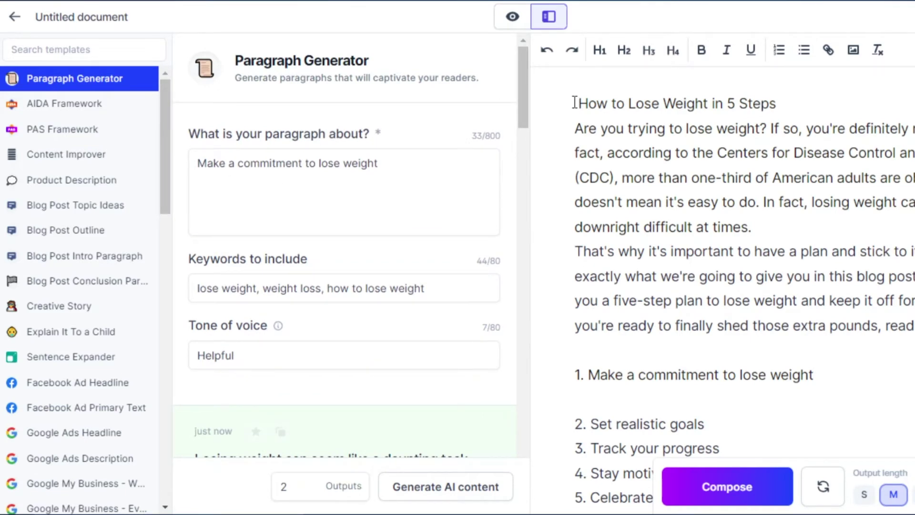
left_click_drag(519, 79, 519, 224)
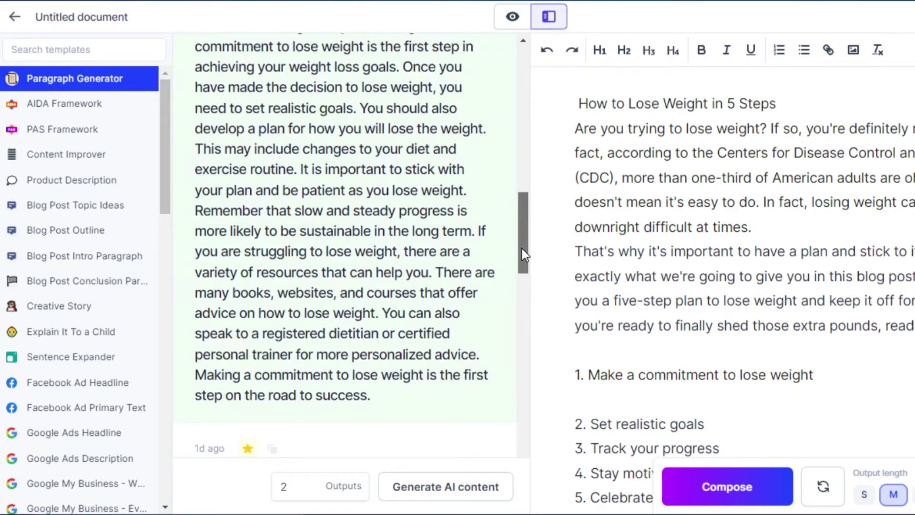
left_click_drag(522, 247, 523, 211)
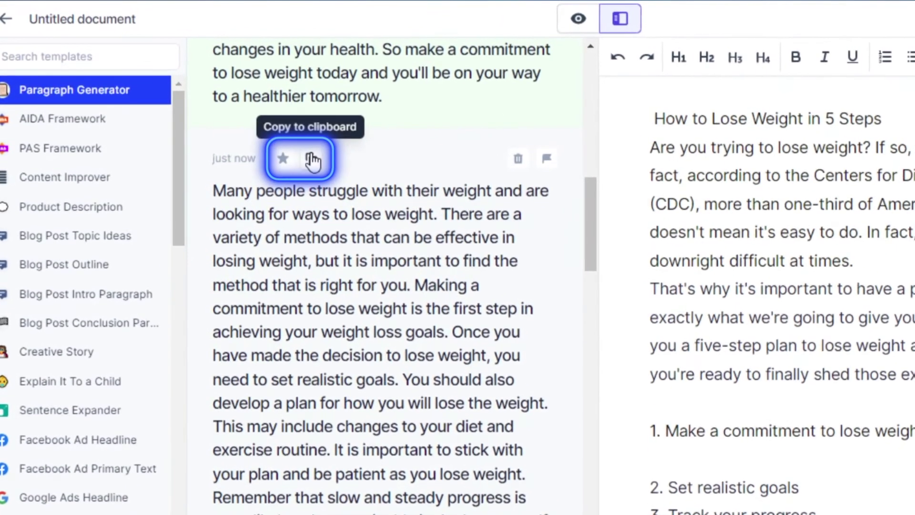
left_click(291, 144)
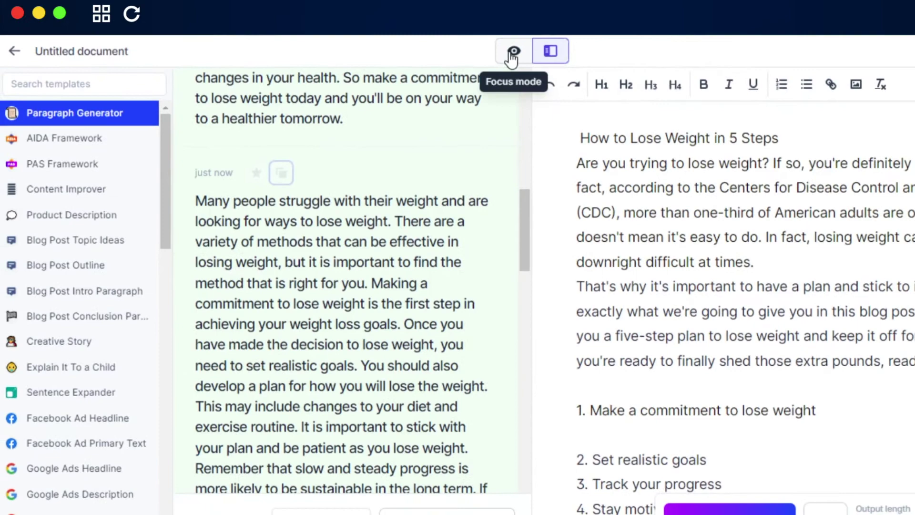
Switch the document to focus mode and paste the copied paragraph below "Make a commitment to lose weight"
left_click(578, 4)
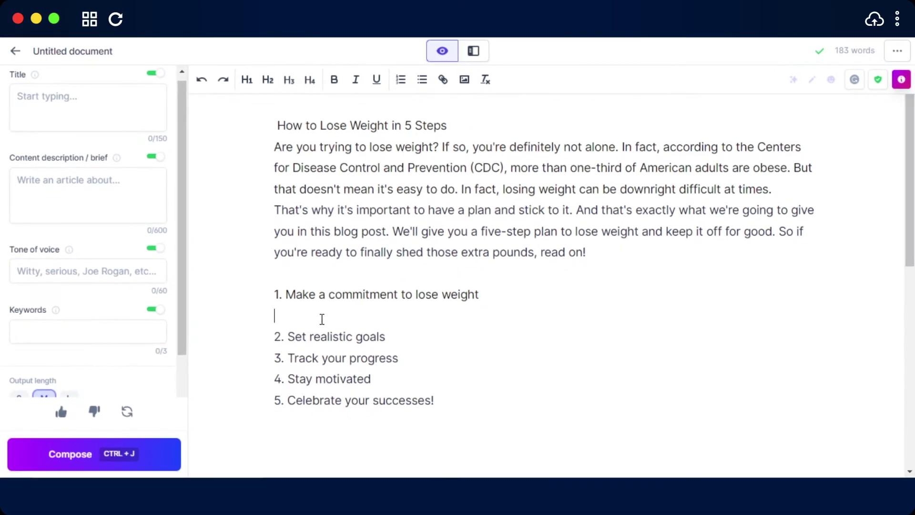
right_click(321, 319)
left_click(367, 200)
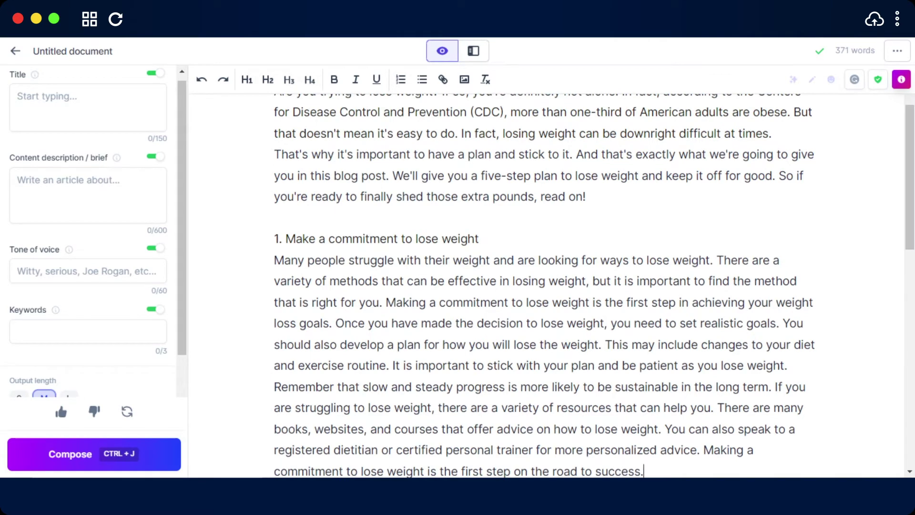
left_click_drag(630, 433, 631, 473)
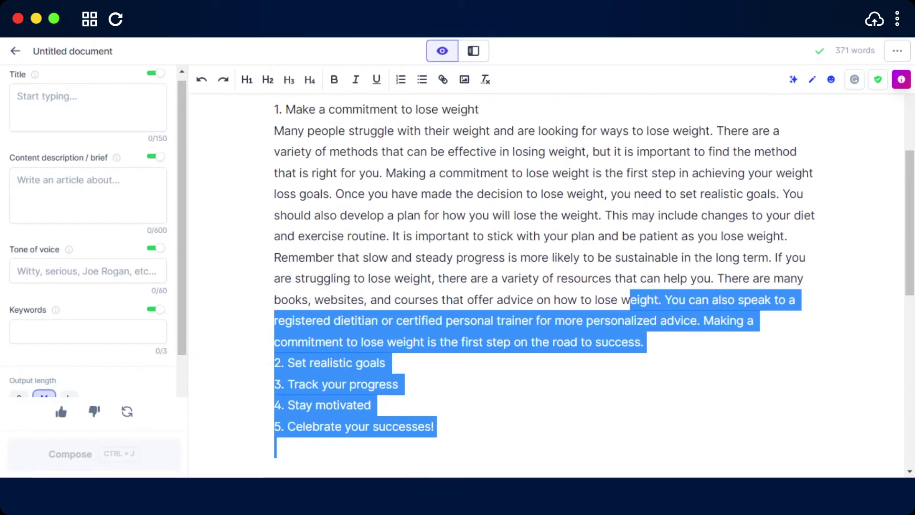
left_click(676, 387)
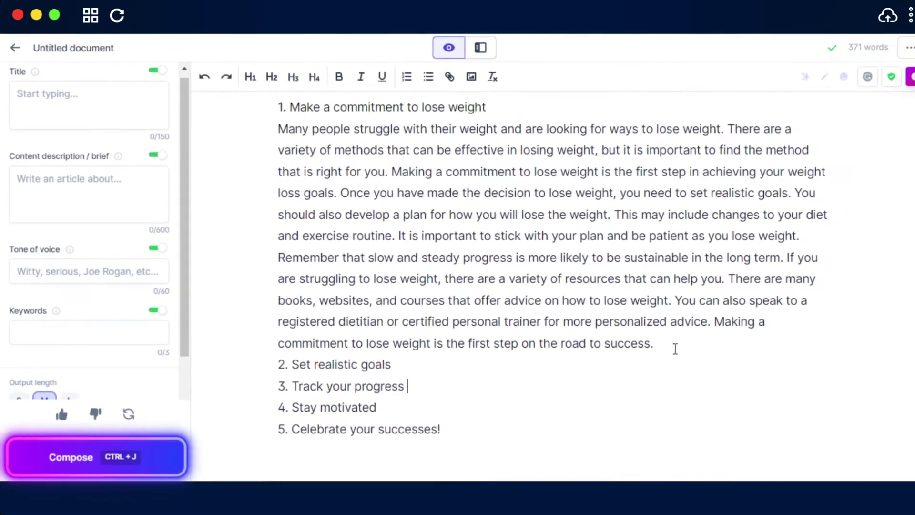
Try composing the next AI sentences at the end of the first section, then remove them along with the leftover empty line
left_click(751, 357)
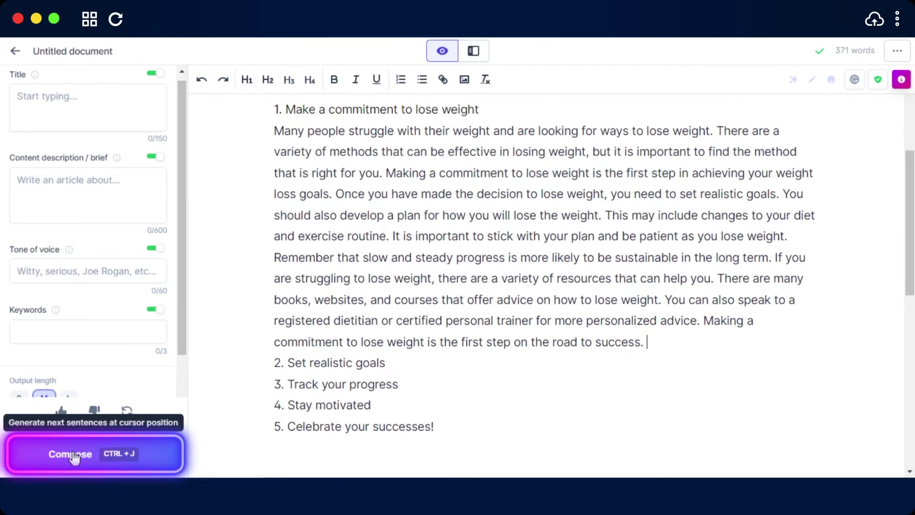
left_click(79, 481)
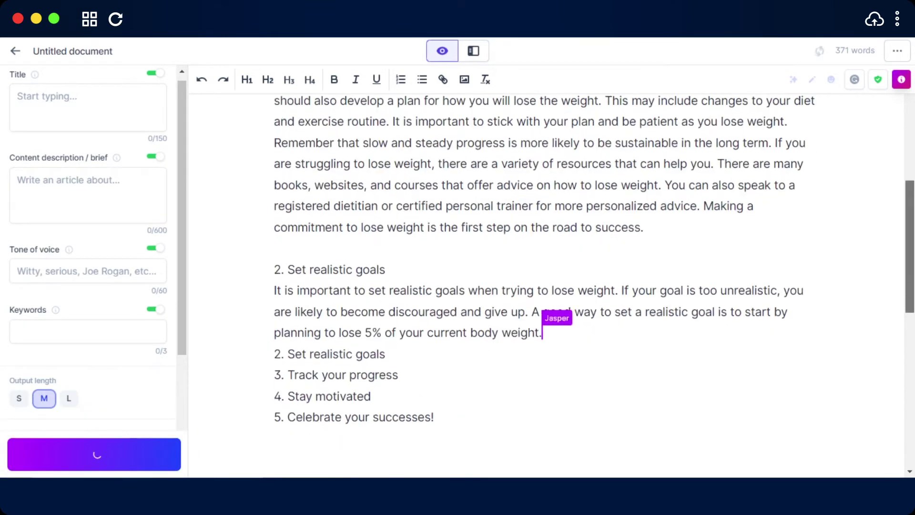
right_click(591, 315)
left_click(624, 119)
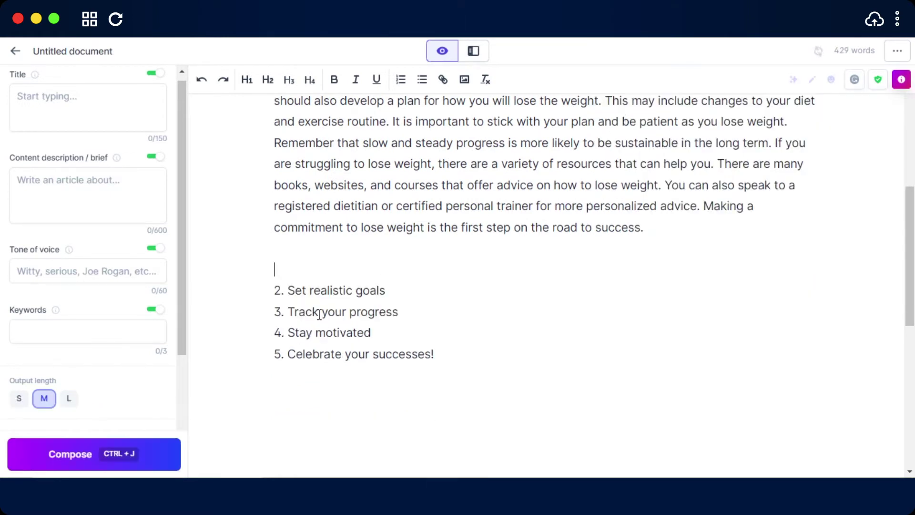
key("BackSpace")
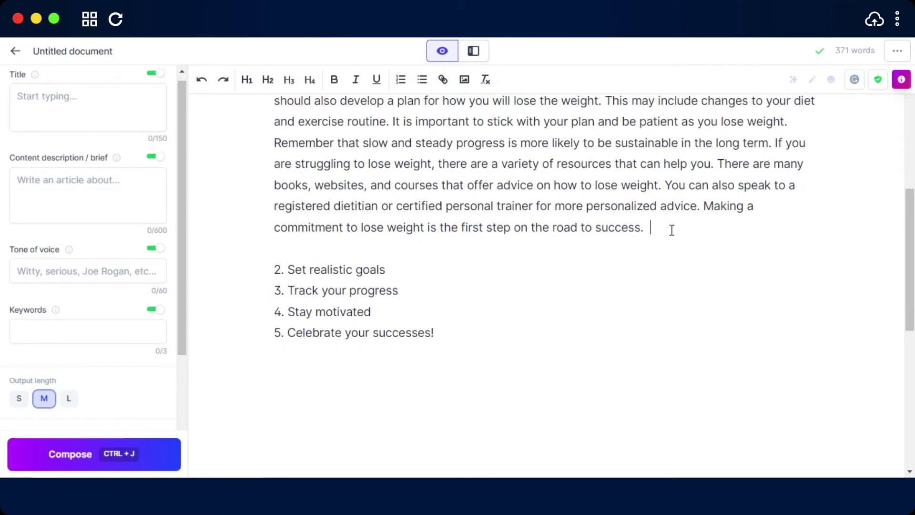
scroll(671, 230, "up", 5)
scroll(324, 221, "down", 5)
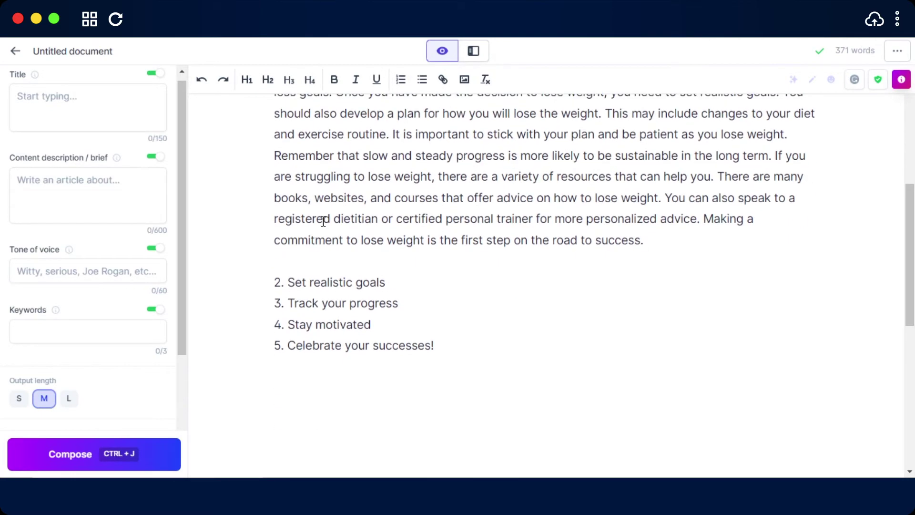
key("BackSpace")
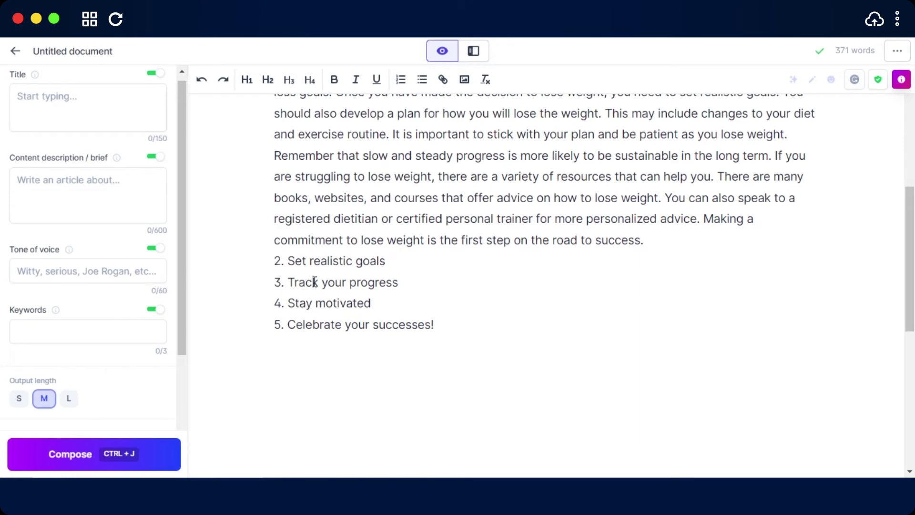
Add an empty line below "Set realistic goals" and show the writing templates beside the document
left_click(405, 265)
key("Return")
left_click(473, 51)
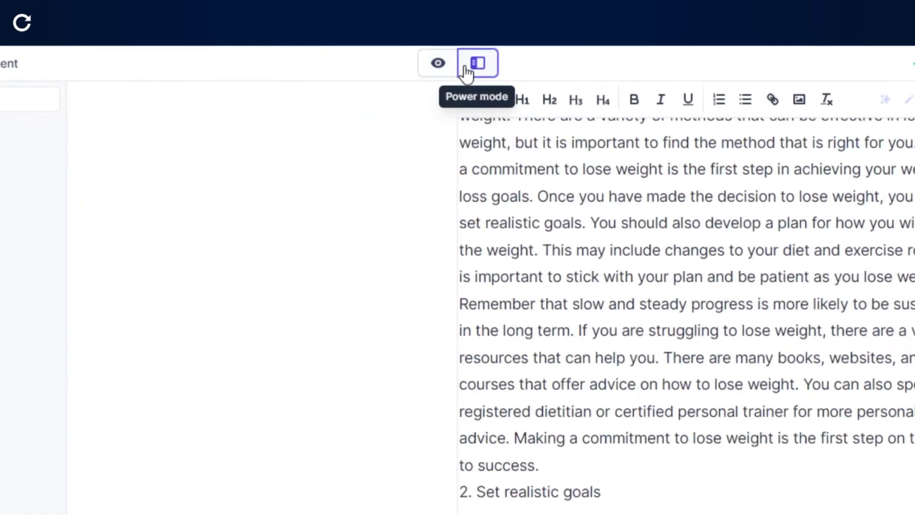
Replace the Paragraph Generator's topic with "Set realistic goals", copied from the second outline point
left_click_drag(648, 219, 528, 220)
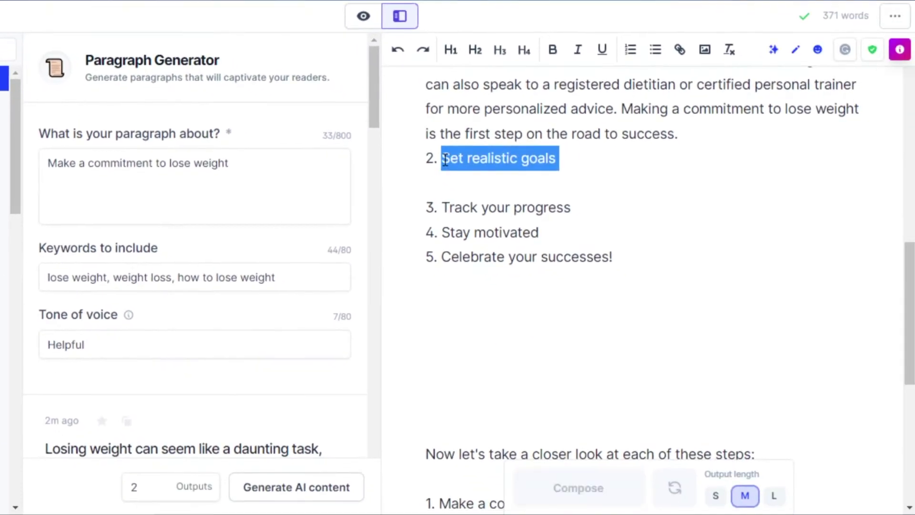
right_click(444, 160)
left_click(480, 216)
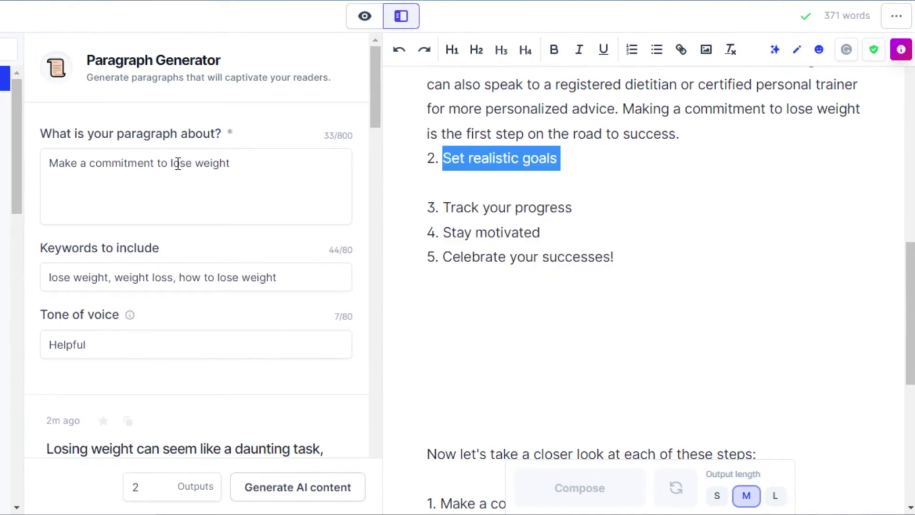
left_click(228, 162)
key("BackSpace")
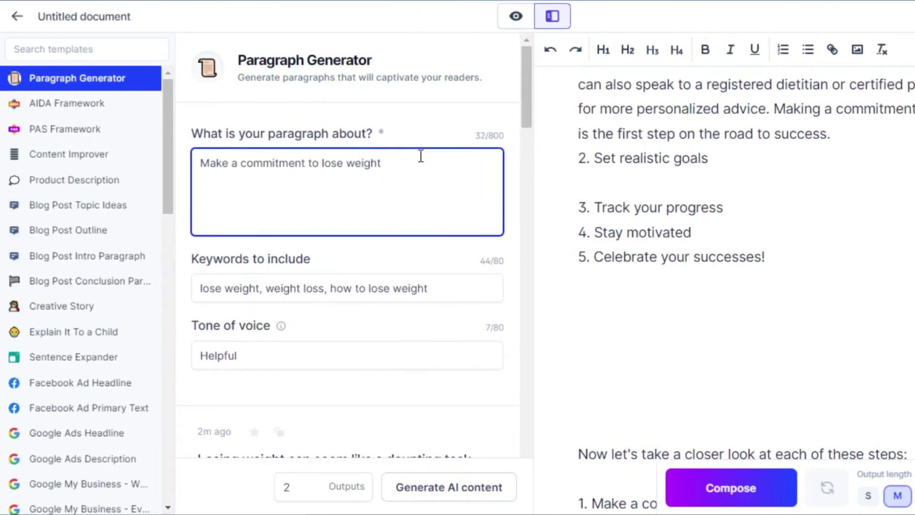
key("BackSpace")
key("BackSpace")
key("BackSpace")
key("BackSpace")
key("BackSpace")
key("BackSpace")
key("BackSpace")
key("BackSpace")
key("BackSpace")
key("BackSpace")
key("BackSpace")
key("BackSpace")
key("BackSpace")
key("BackSpace")
key("BackSpace")
key("BackSpace")
key("BackSpace")
key("BackSpace")
key("BackSpace")
key("BackSpace")
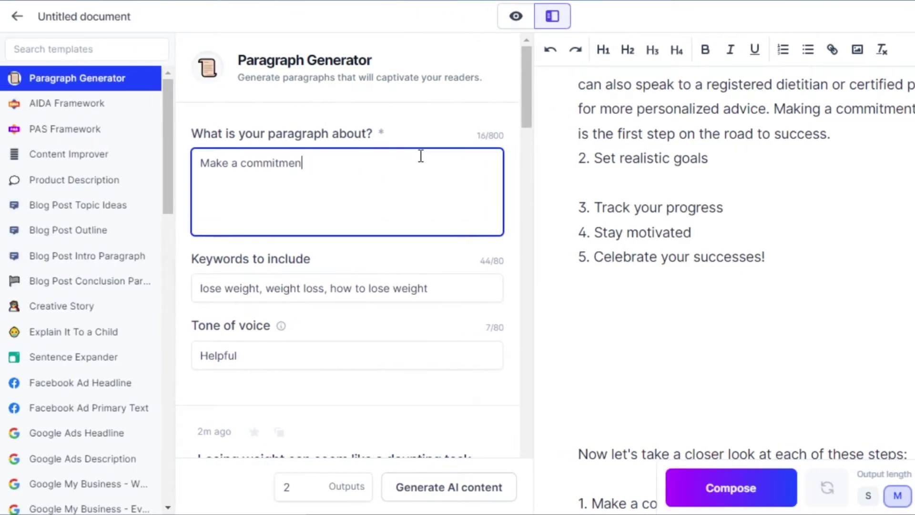
right_click(329, 165)
left_click(377, 283)
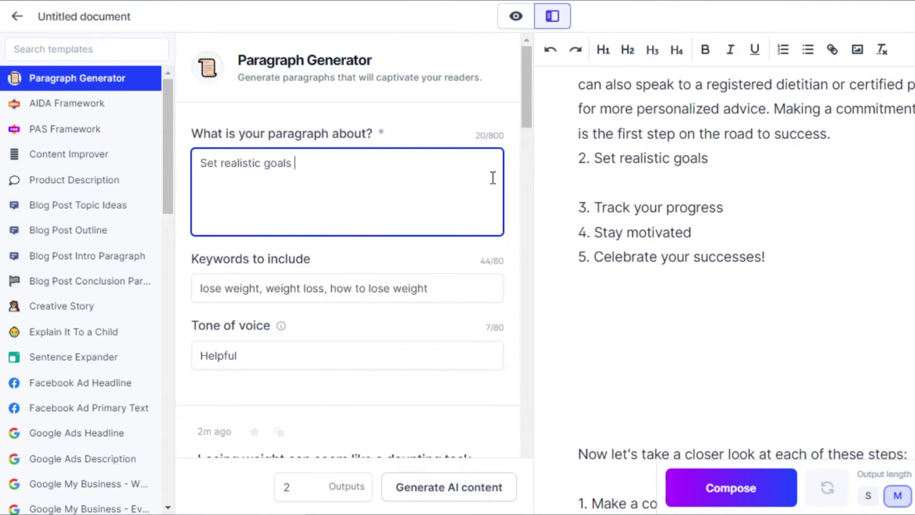
Generate the AI paragraphs about setting realistic goals, then read and copy the first one
scroll(492, 176, "down", 4)
key("ctrl+Return")
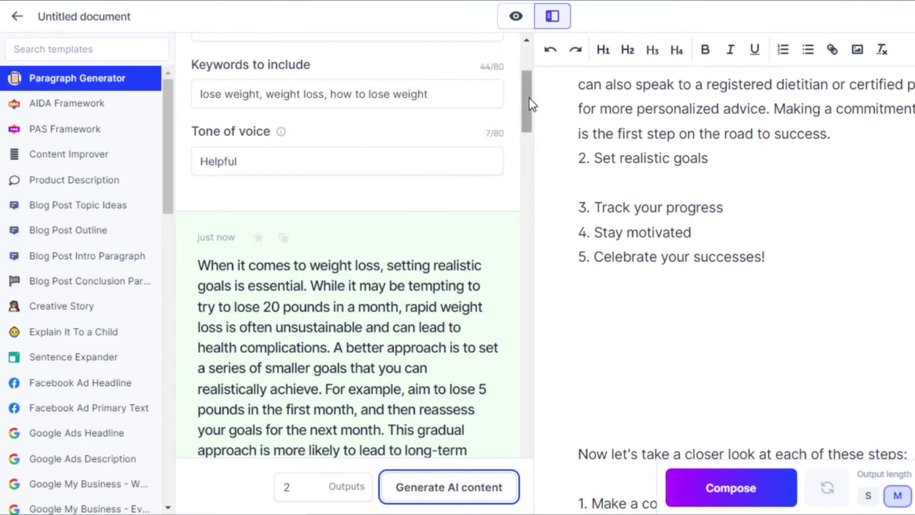
left_click_drag(529, 99, 530, 134)
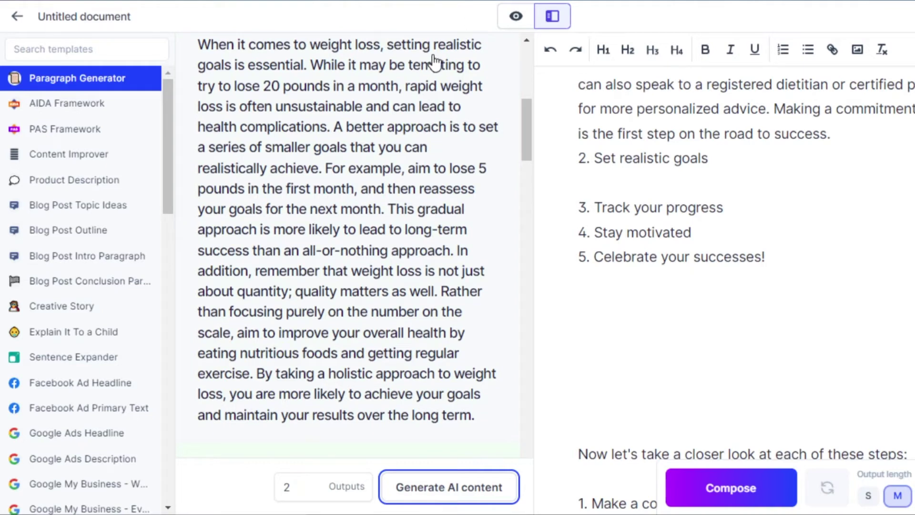
left_click(280, 86)
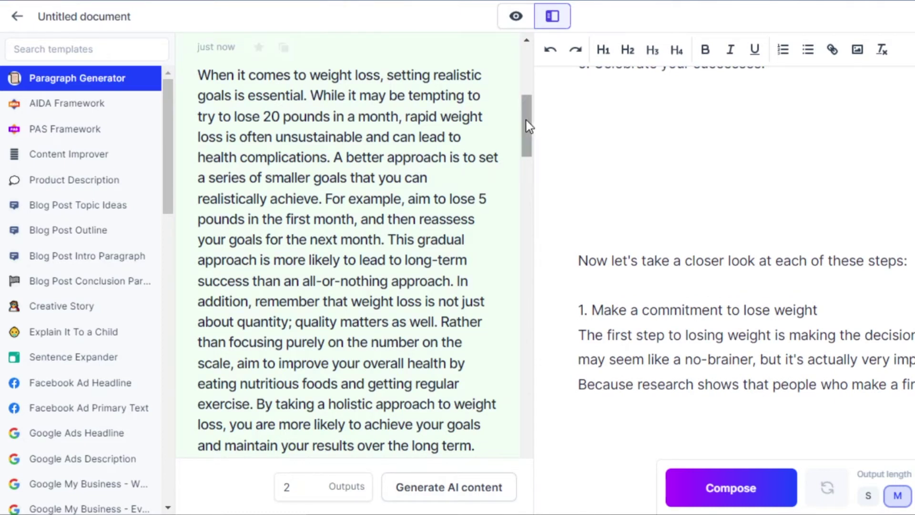
left_click_drag(526, 130, 293, 60)
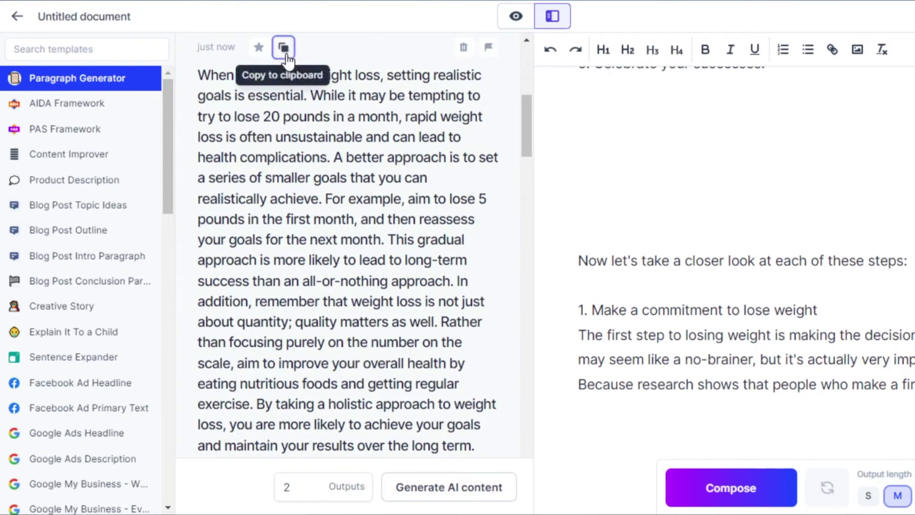
left_click(284, 47)
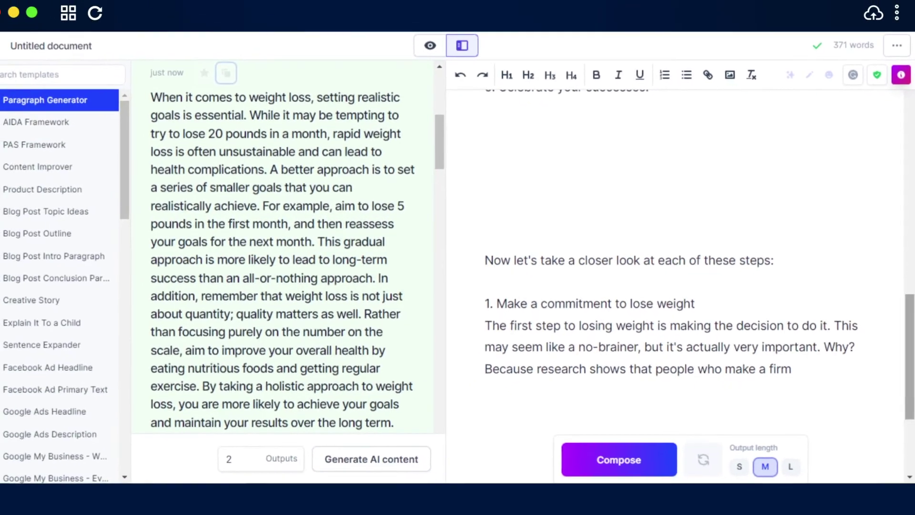
Paste the copied paragraph below "Set realistic goals", leaving an empty line before the third outline point
scroll(620, 215, "up", 5)
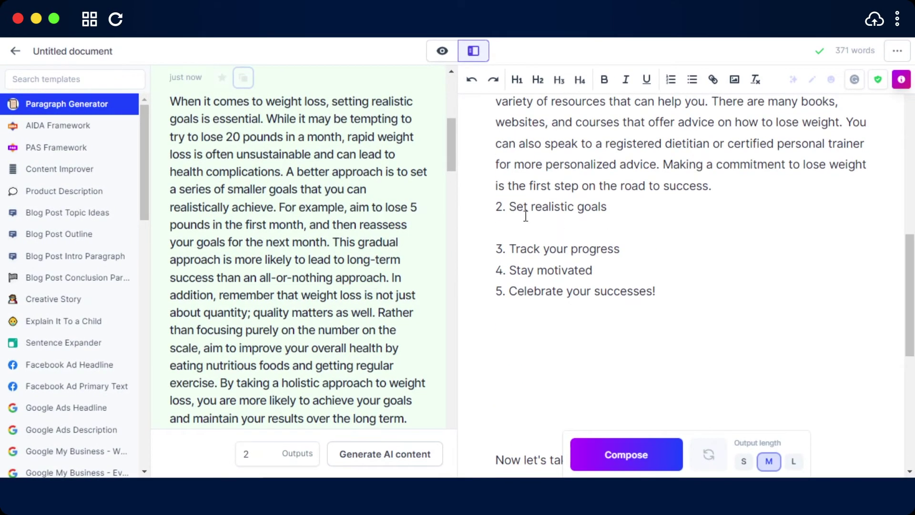
left_click(506, 218)
key("Return")
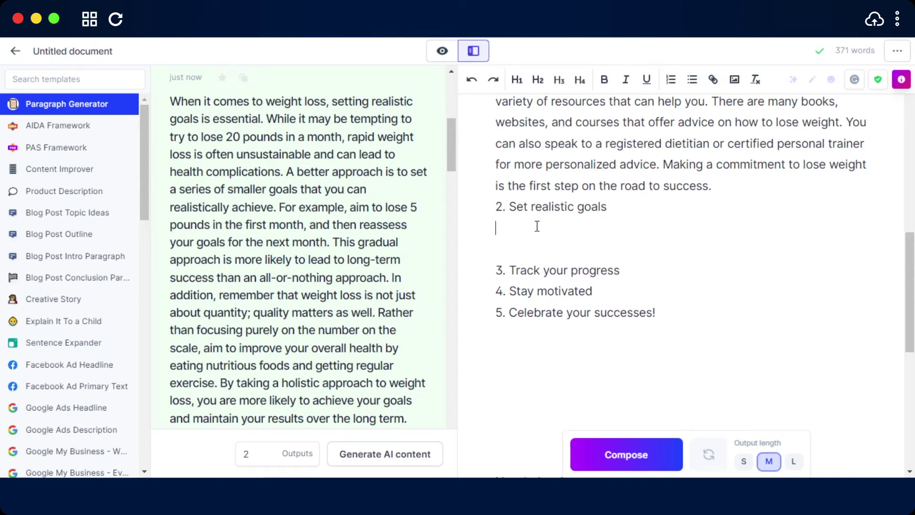
right_click(536, 225)
left_click(568, 329)
Add an empty line below "Track your progress" and copy that outline point in as the Paragraph Generator's topic
scroll(911, 277, "down", 4)
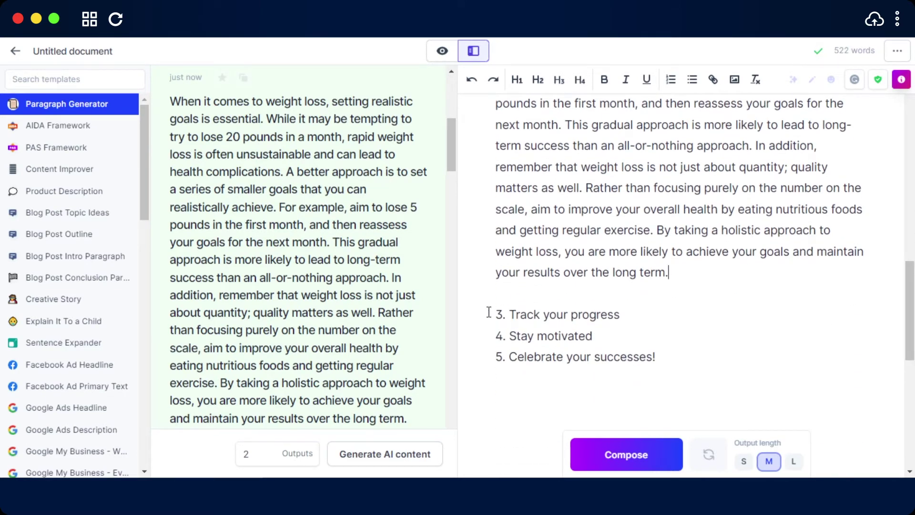
left_click(619, 317)
key("Return")
left_click_drag(620, 316, 509, 315)
right_click(513, 318)
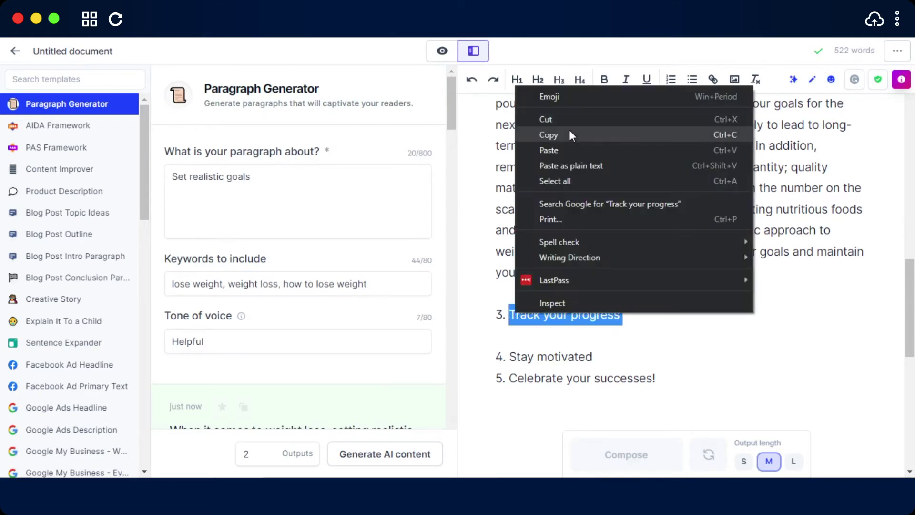
left_click(552, 131)
right_click(264, 179)
left_click(297, 280)
Generate the AI paragraphs about tracking progress and paste the one starting "Many people who are trying" below the third outline point
left_click(388, 452)
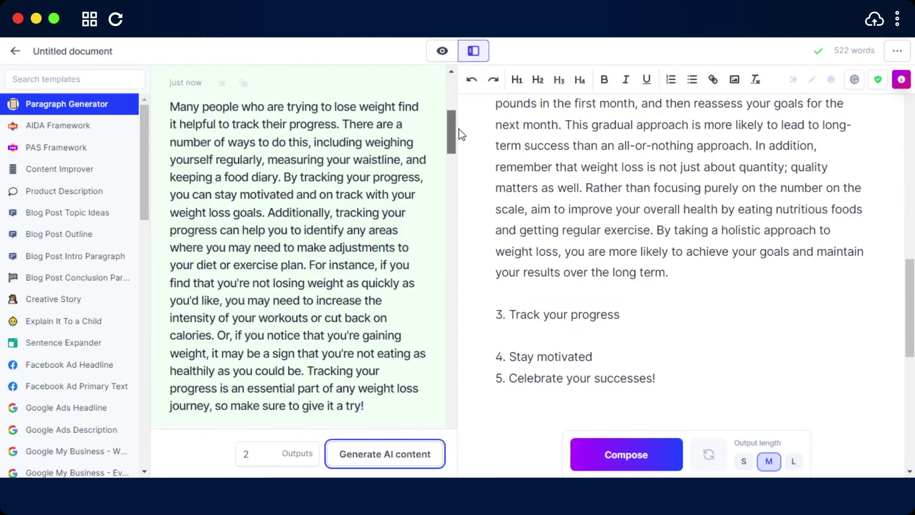
left_click(243, 83)
right_click(521, 340)
left_click(574, 220)
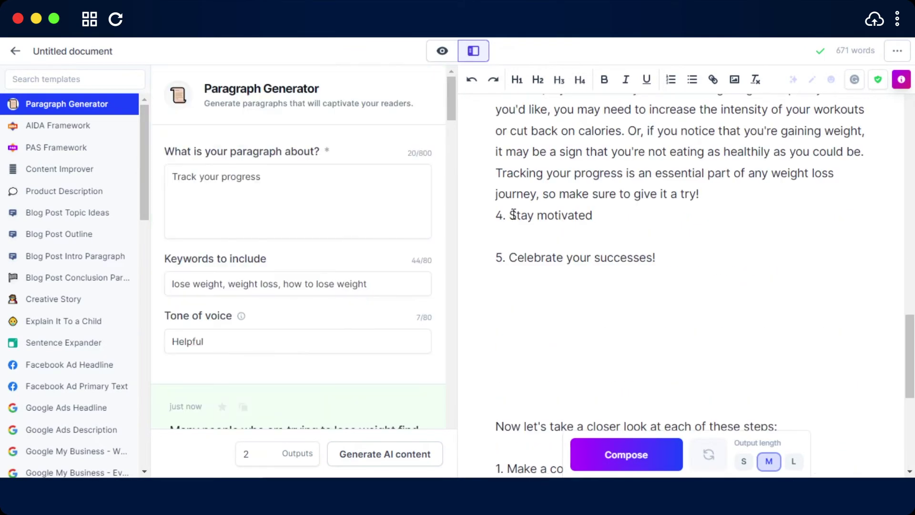
Replace the Paragraph Generator's topic with "Stay motivated", copied from the fourth outline point
left_click_drag(509, 221, 597, 220)
right_click(598, 220)
left_click(619, 262)
key("ctrl+v")
Generate the AI paragraphs about staying motivated and paste the one starting "Anyone who has ever tried" below the fourth outline point
left_click(385, 453)
key("Return")
key("ctrl+v")
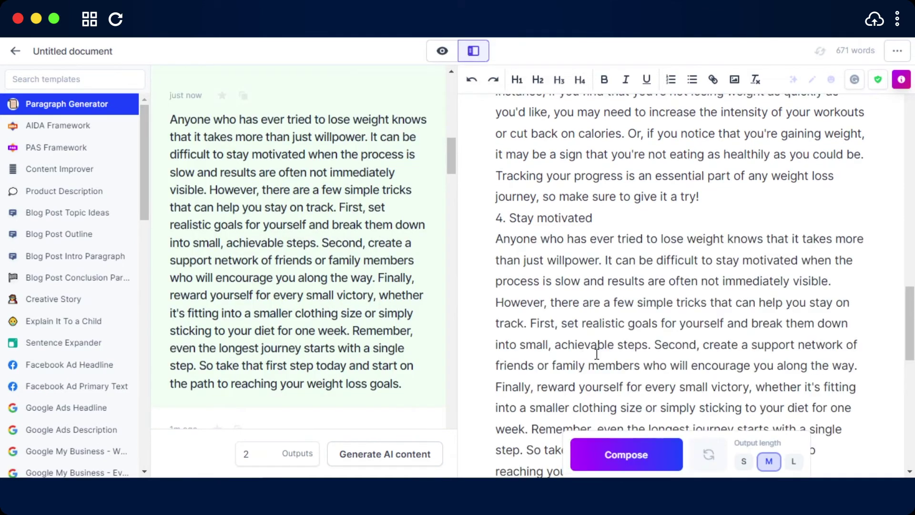
Set the Paragraph Generator's topic to "Celebrate your successes!", copied from the fifth outline point, and generate the AI paragraphs
left_click_drag(509, 297, 655, 297)
right_click(619, 299)
left_click(650, 115)
triple_click(258, 177)
key("ctrl+v")
left_click(399, 453)
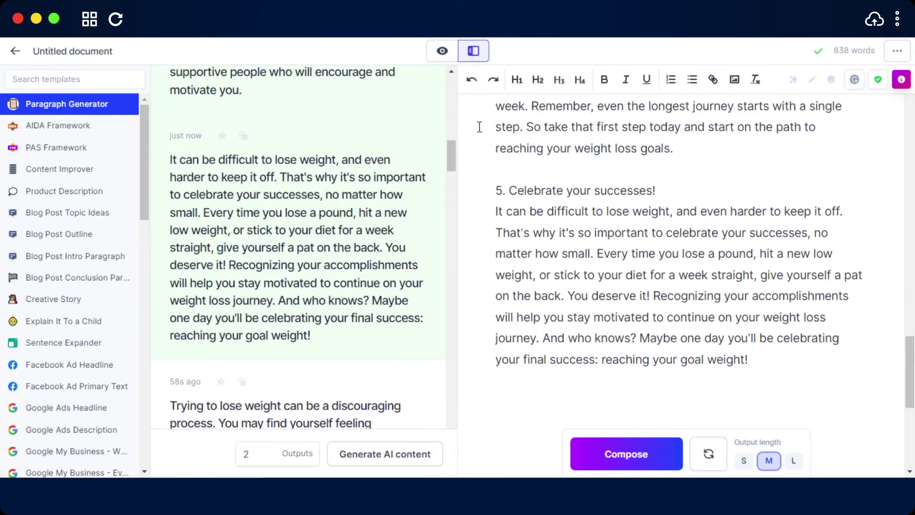
Switch the editor to focus mode and review the whole blog post from the title to the fifth point
scroll(860, 298, "up", 8)
scroll(860, 298, "down", 4)
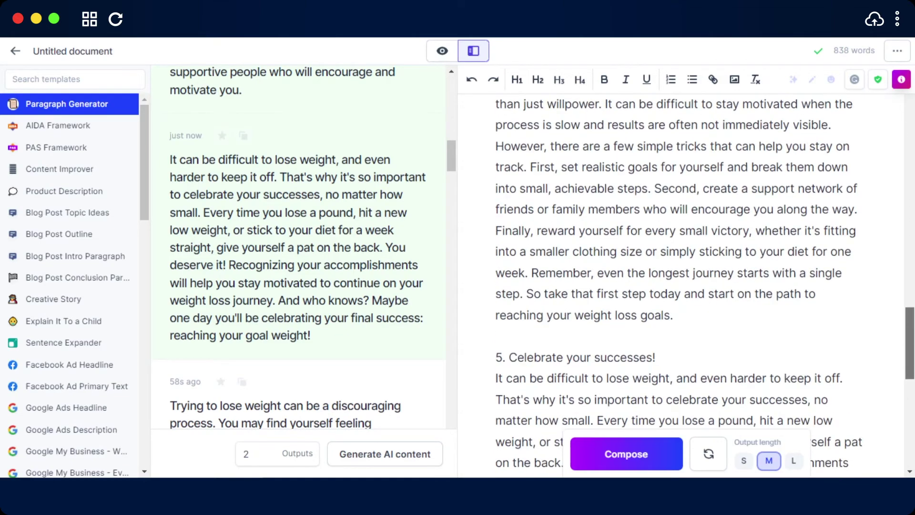
left_click(442, 51)
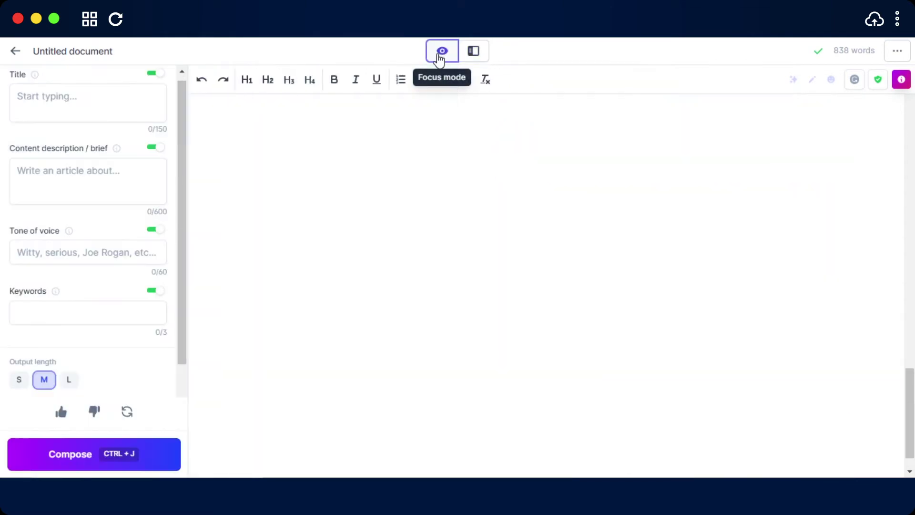
scroll(462, 177, "up", 10)
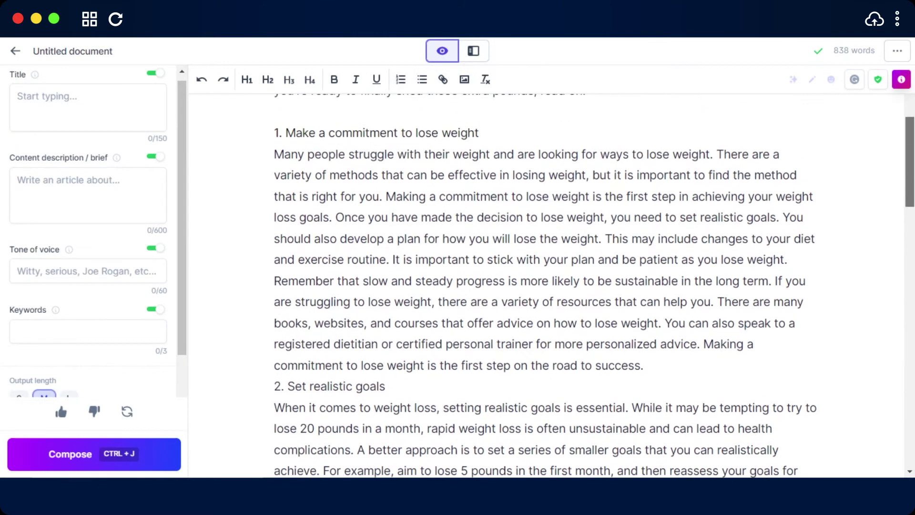
scroll(543, 286, "up", 3)
scroll(544, 285, "down", 2)
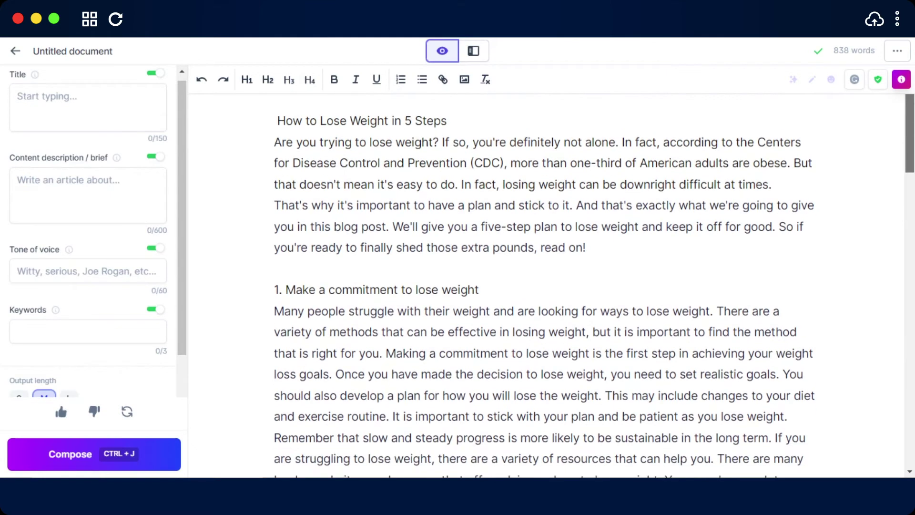
scroll(458, 140, "up", 2)
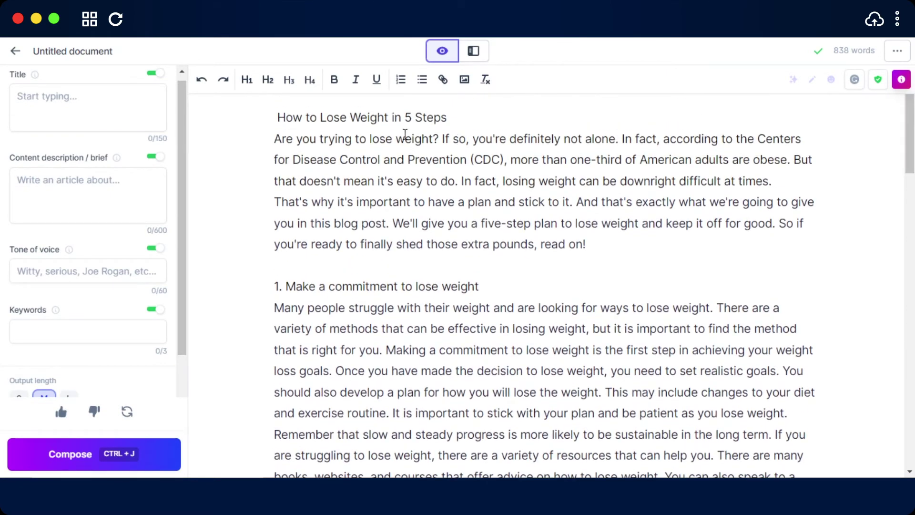
scroll(908, 158, "down", 6)
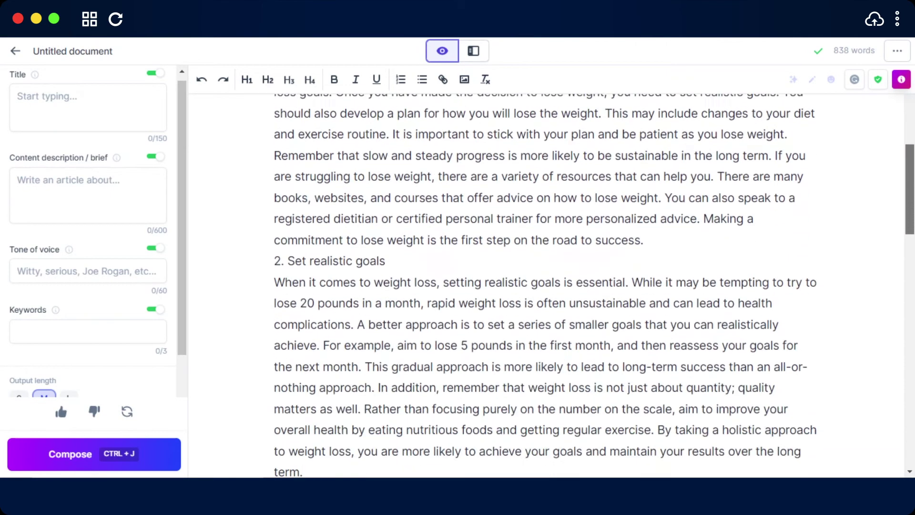
scroll(543, 286, "down", 10)
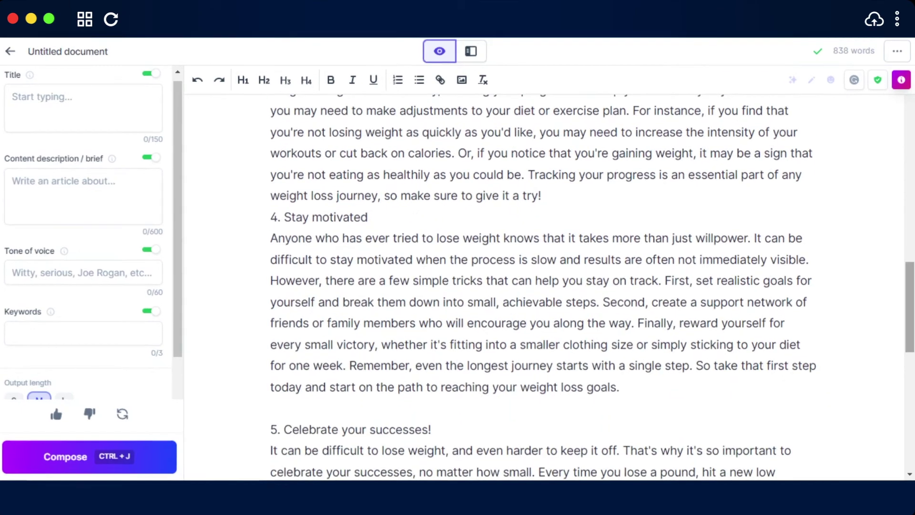
scroll(454, 306, "down", 5)
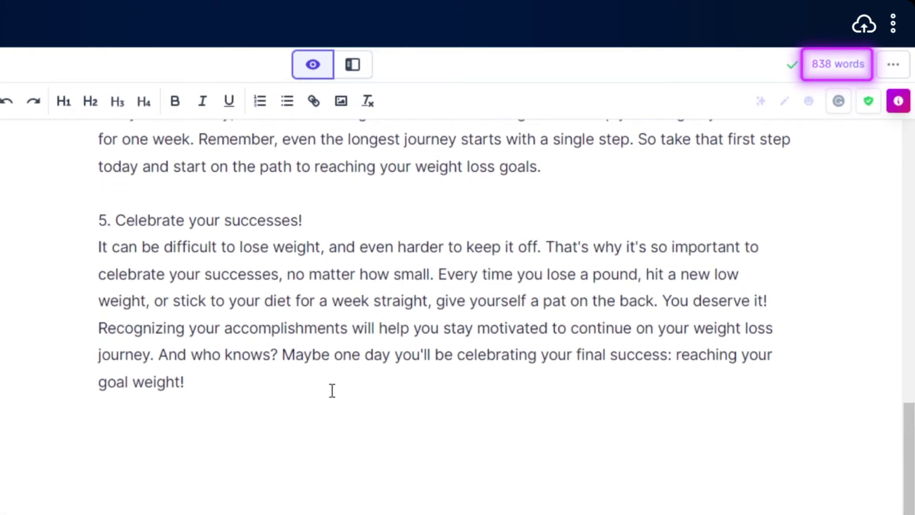
Remove the blank lines above the "Celebrate your successes!" heading and on both sides of the "Track your progress" heading
left_click(215, 384)
key("Return")
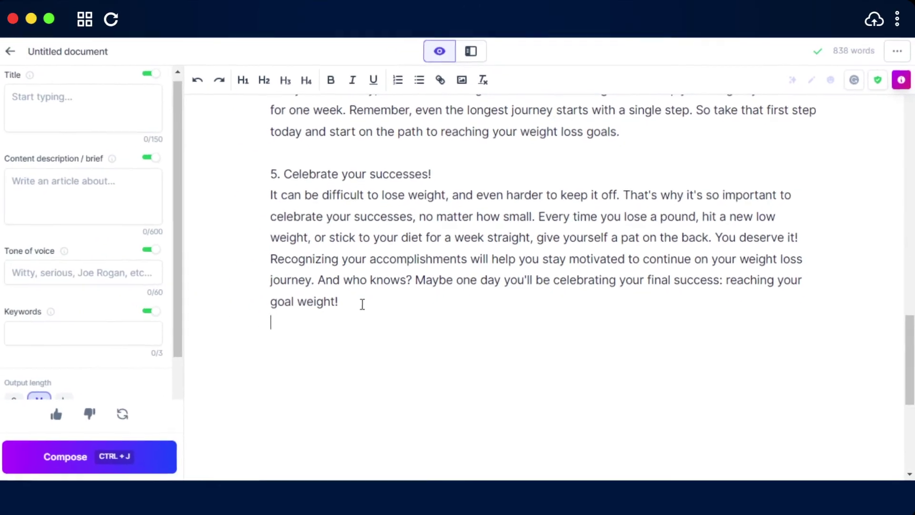
left_click(278, 175)
key("BackSpace")
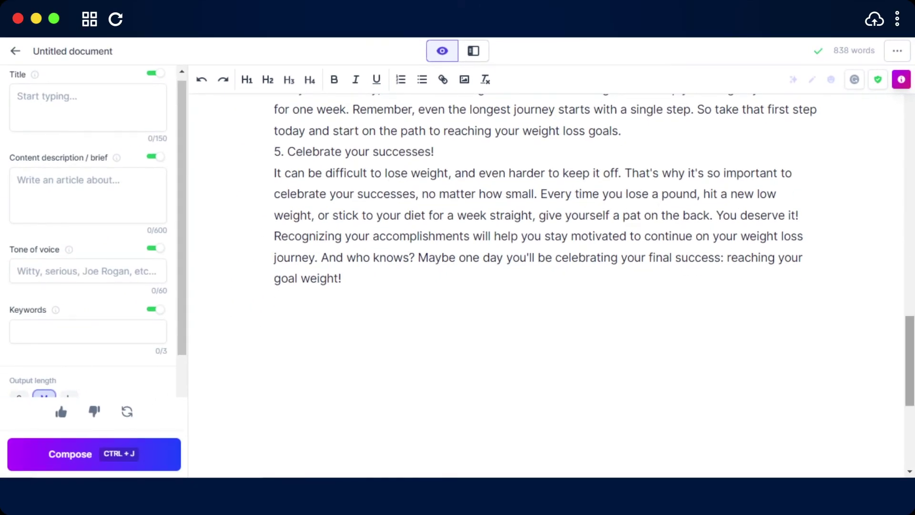
scroll(629, 223, "up", 15)
scroll(358, 310, "down", 1)
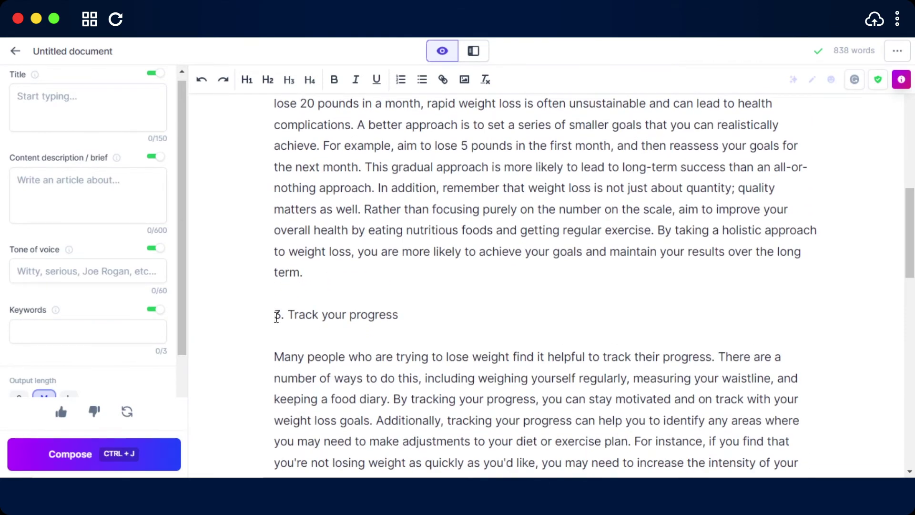
left_click(277, 316)
key("BackSpace")
left_click(275, 335)
key("BackSpace")
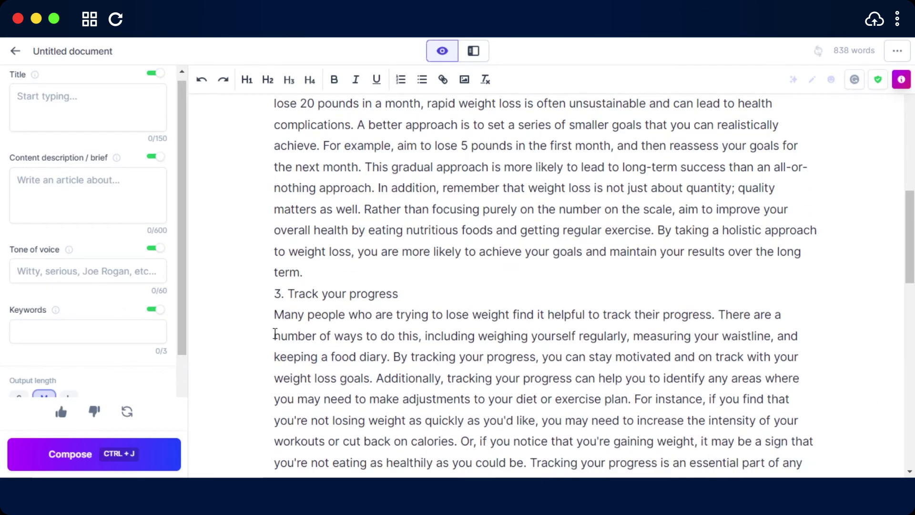
Add the command "write a conclusion" on a new line below the fifth point's paragraph and run it
scroll(796, 299, "up", 10)
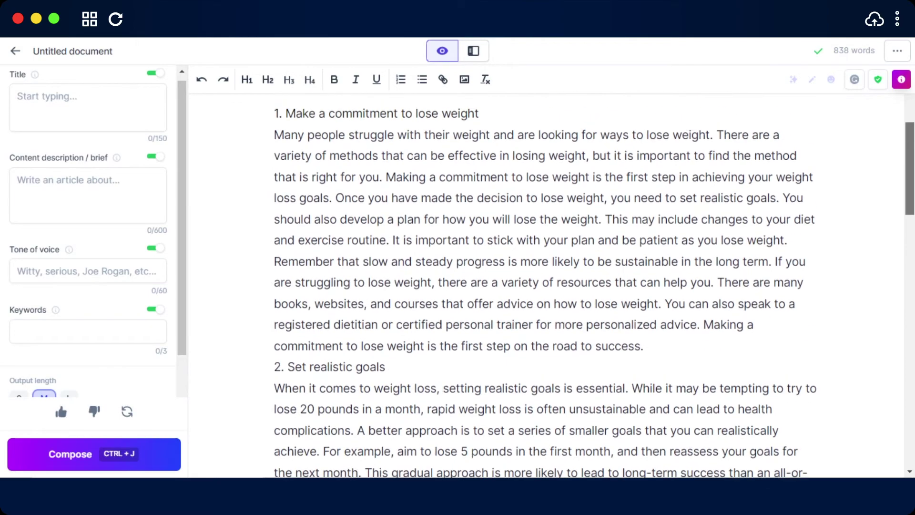
scroll(797, 300, "down", 10)
scroll(546, 285, "down", 11)
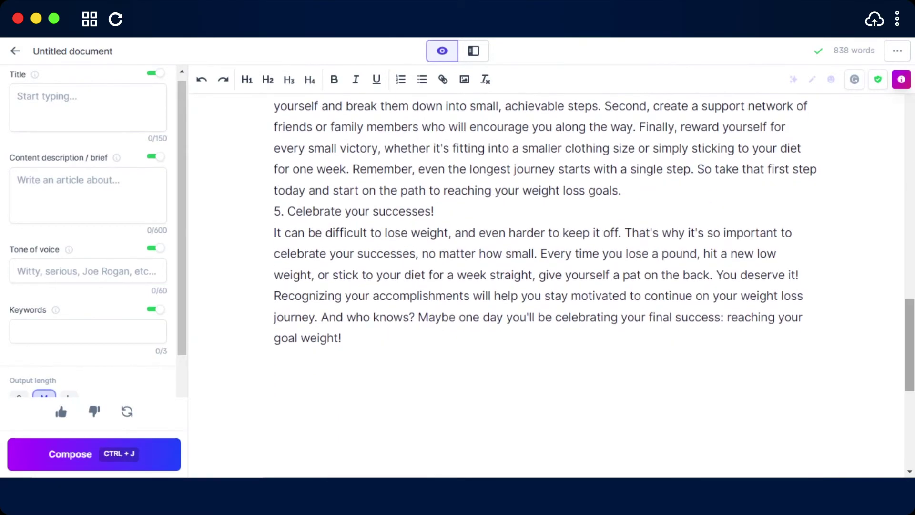
scroll(546, 285, "up", 5)
scroll(546, 285, "up", 8)
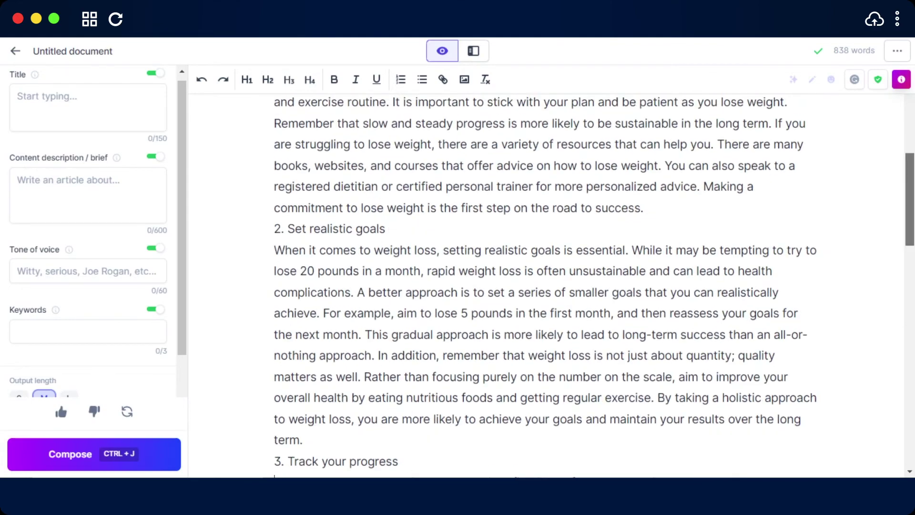
scroll(546, 285, "down", 12)
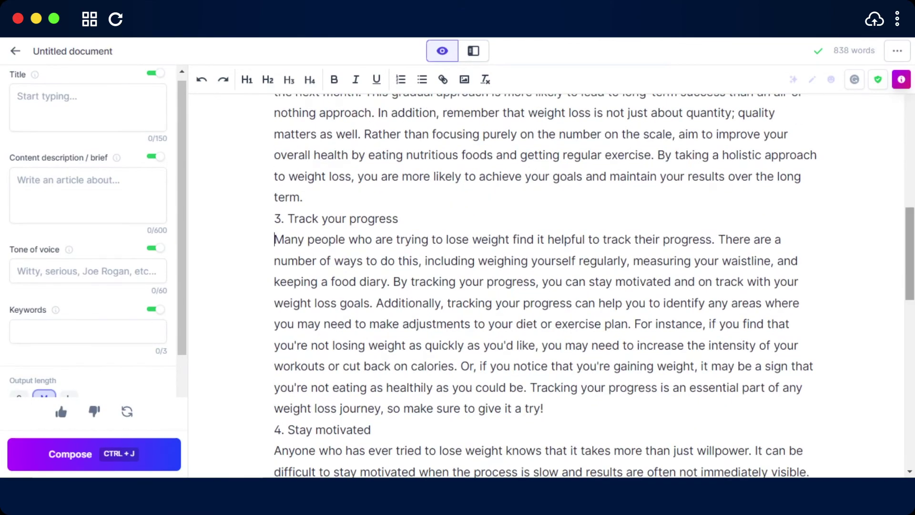
scroll(505, 315, "down", 1)
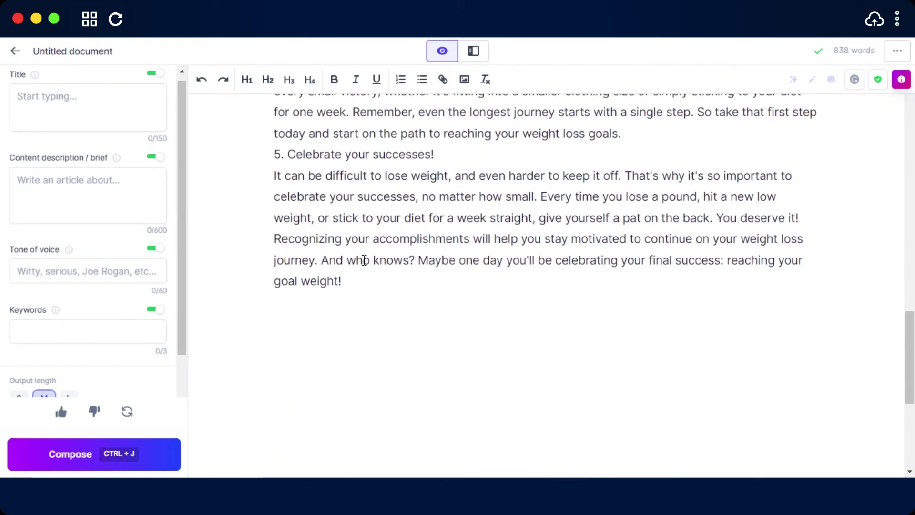
key("Return")
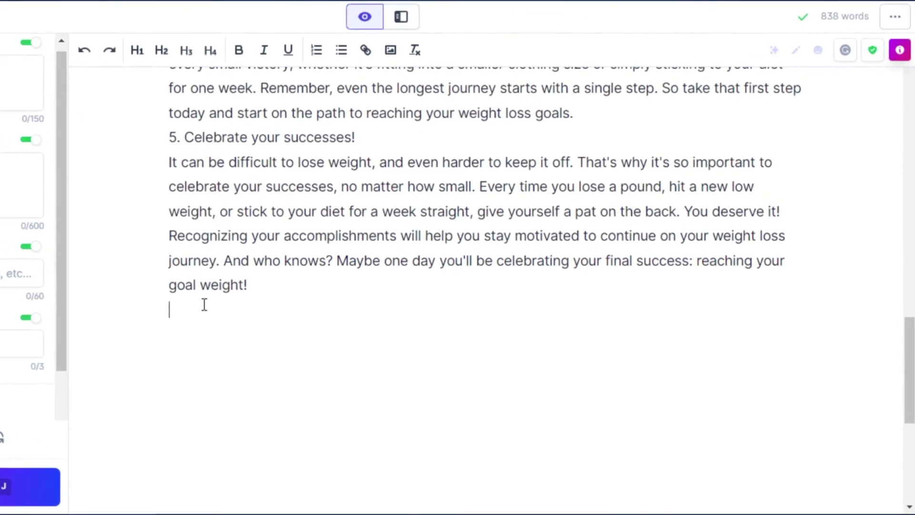
key("ctrl+v")
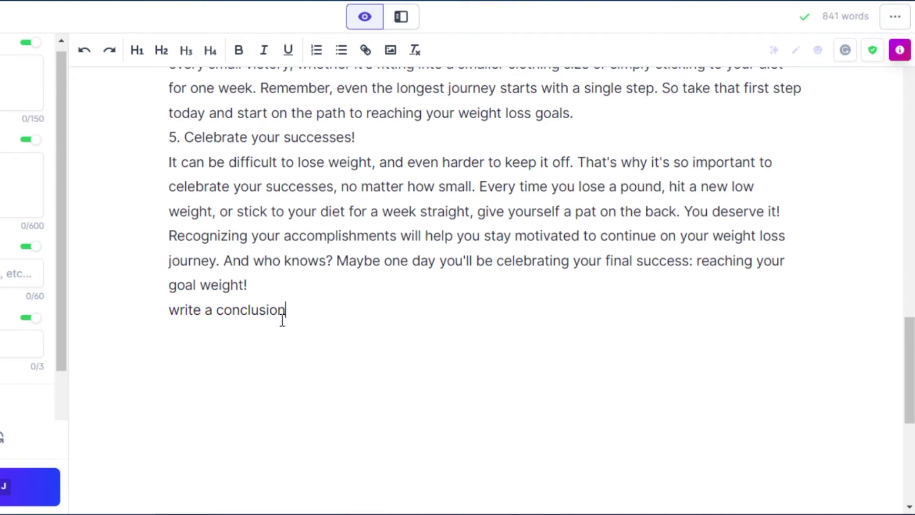
key("ctrl+Return")
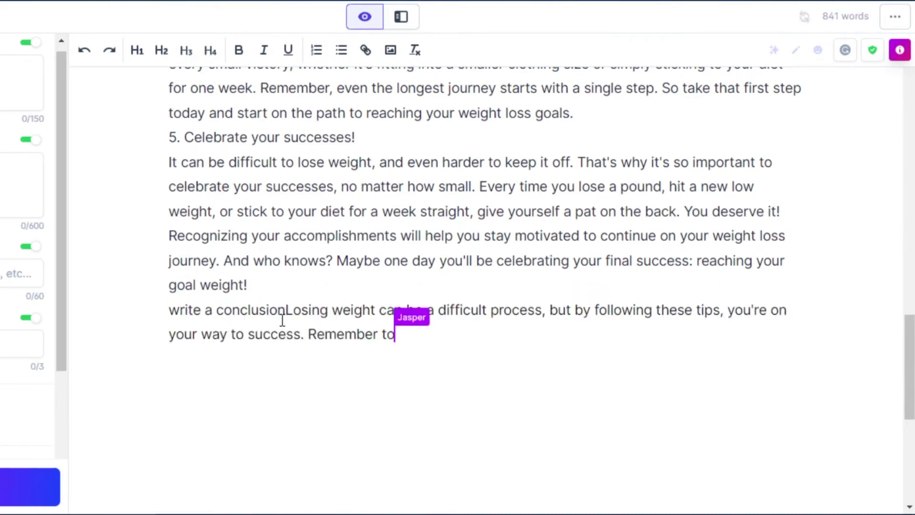
Put the generated conclusion on its own line below the command and compose further text to continue it
left_click(286, 309)
key("Return")
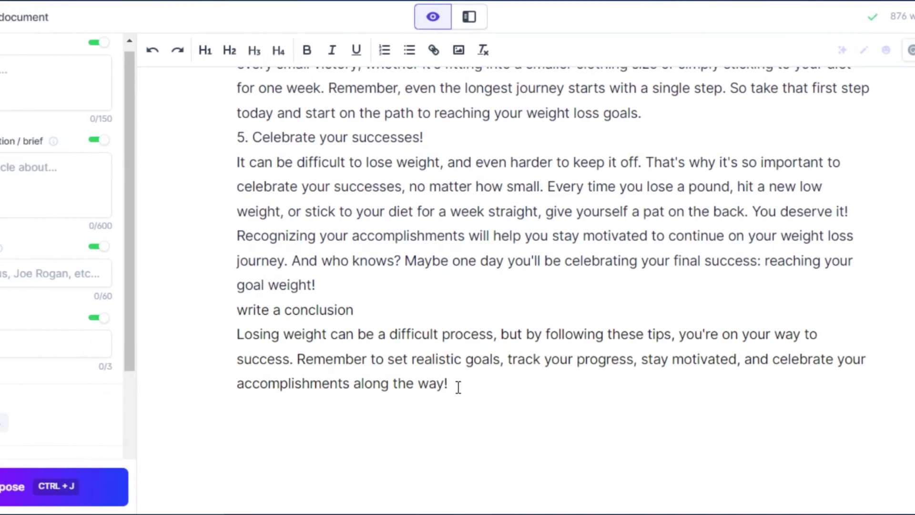
left_click(87, 496)
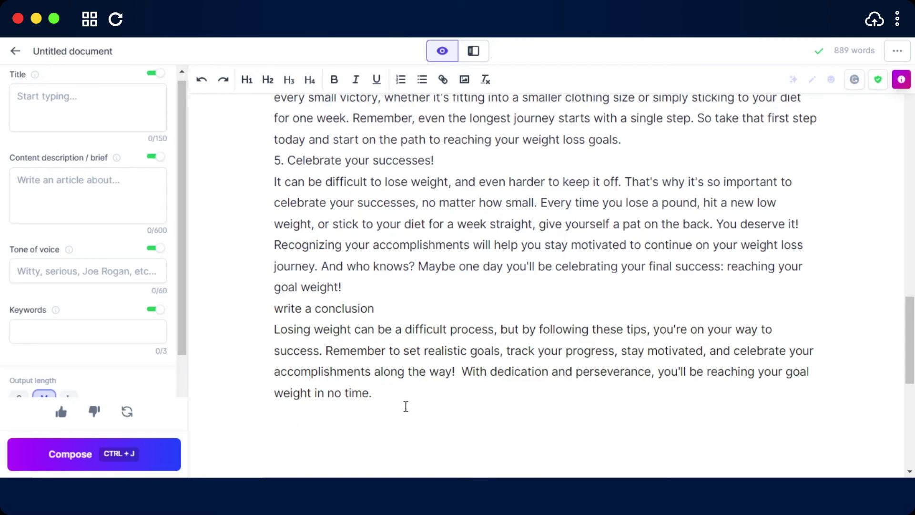
Paste the command "write a CTA for Jenny Craig to help you lose weight" below the conclusion and run it
mouse_move(910, 343)
left_mouse_down()
mouse_move(909, 157)
mouse_move(910, 362)
mouse_move(909, 344)
left_mouse_up()
left_click(296, 388)
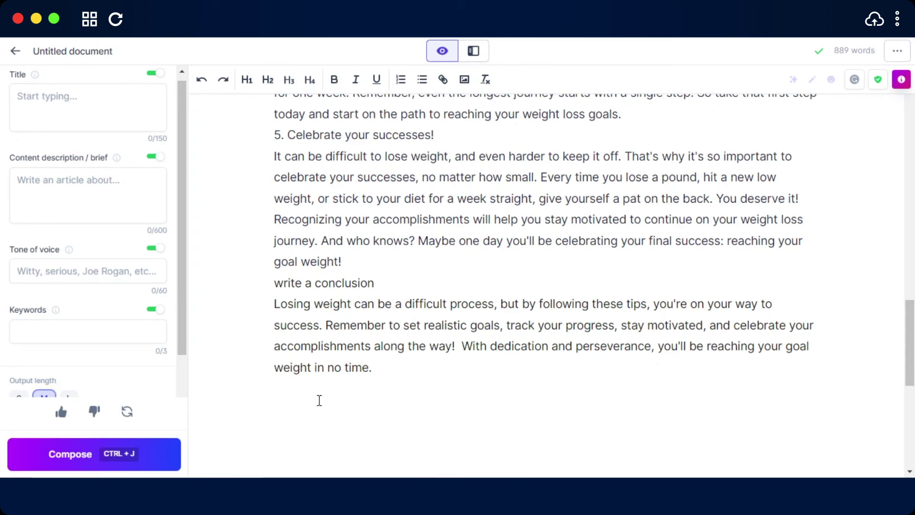
right_click(282, 398)
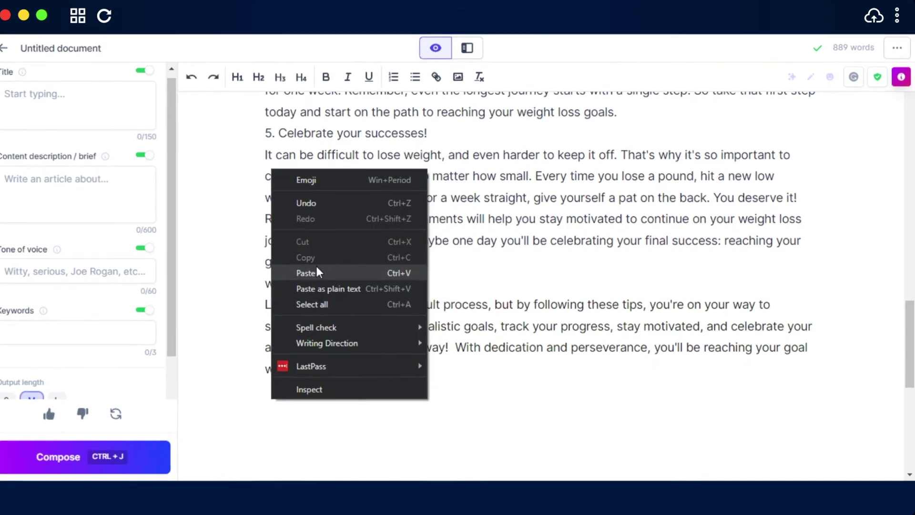
left_click(314, 271)
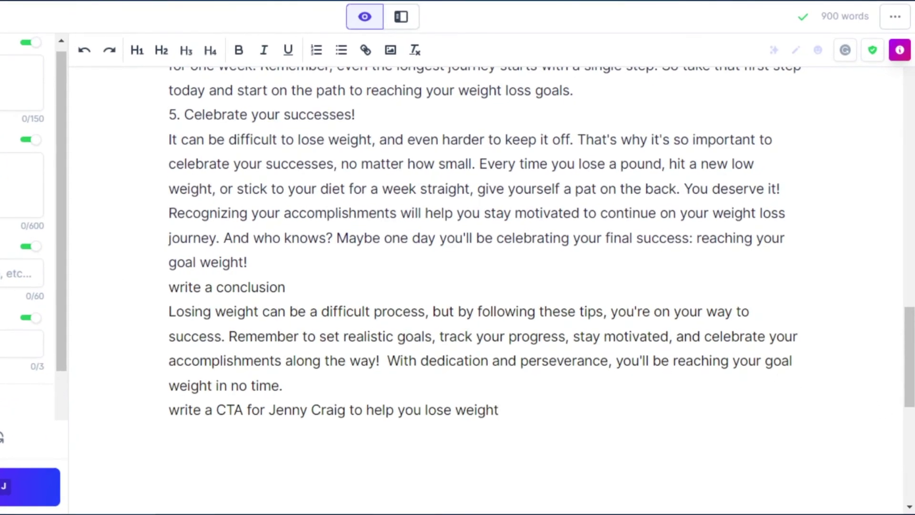
scroll(406, 403, "down", 2)
key("ctrl+Return")
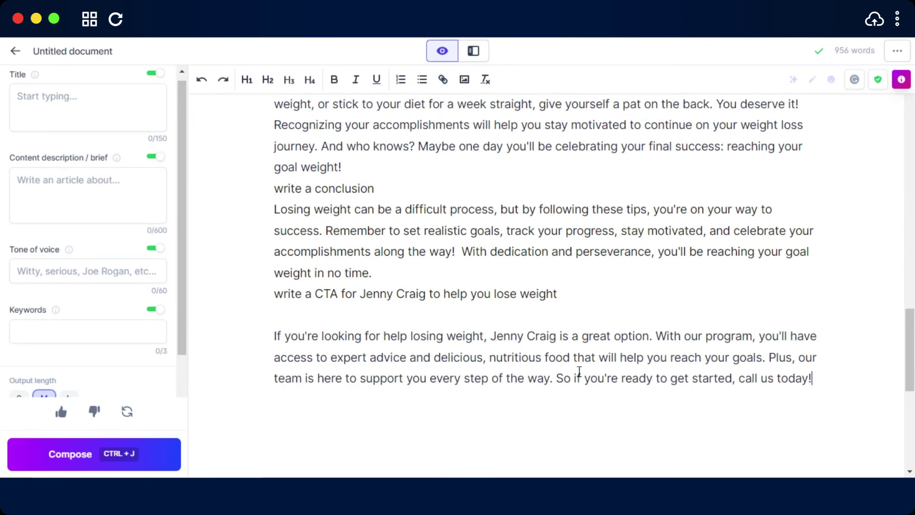
Remove the blank line between the CTA command and the generated Jenny Craig paragraph
scroll(431, 334, "up", 1)
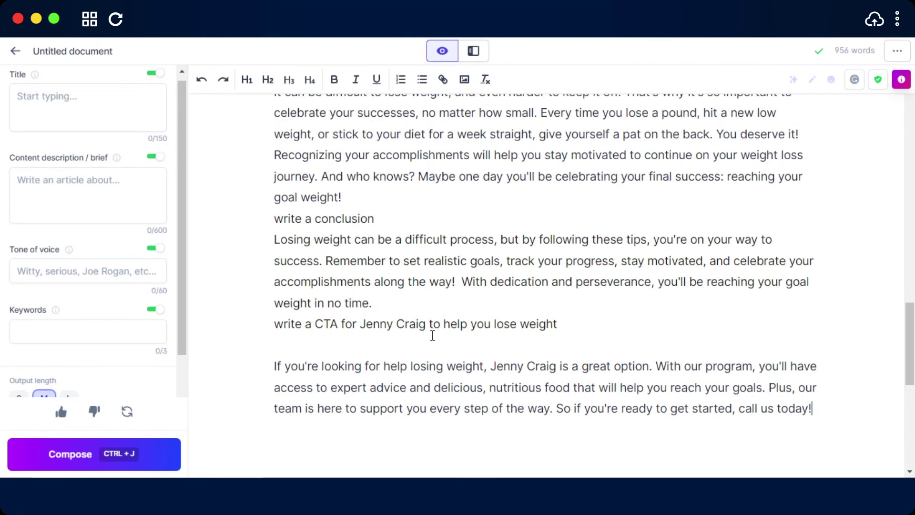
left_click(273, 362)
key("BackSpace")
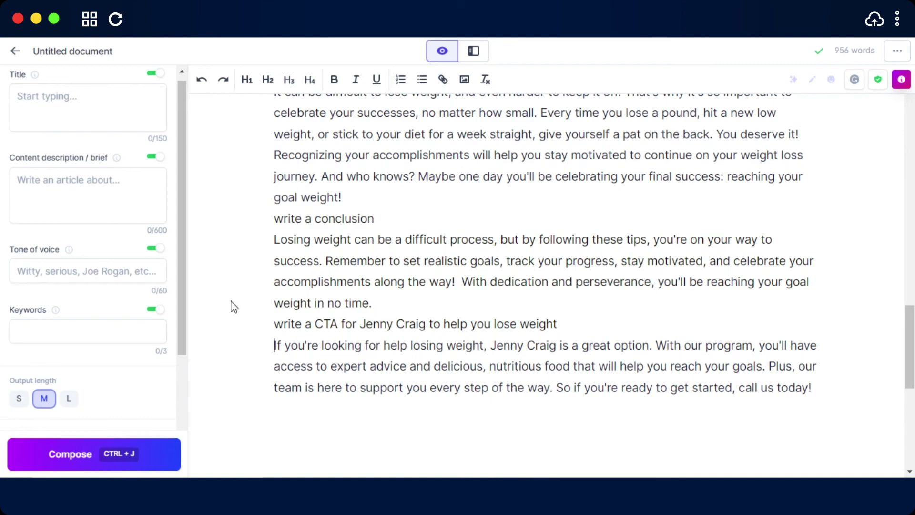
Delete the Jenny Craig CTA command line and clear the "write a conclusion" command text, keeping the generated paragraphs
mouse_move(910, 339)
left_mouse_down()
mouse_move(903, 133)
mouse_move(909, 387)
mouse_move(910, 304)
mouse_move(909, 353)
mouse_move(909, 335)
left_mouse_up()
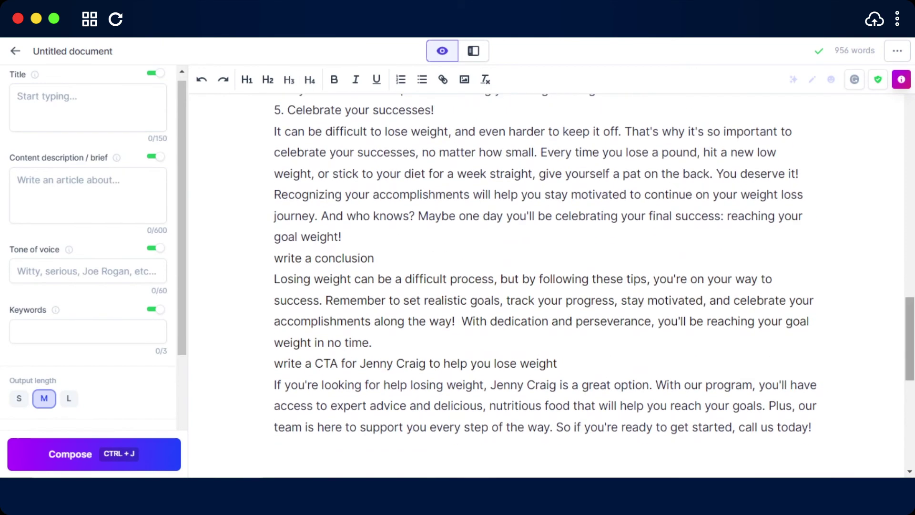
scroll(594, 272, "up", 1)
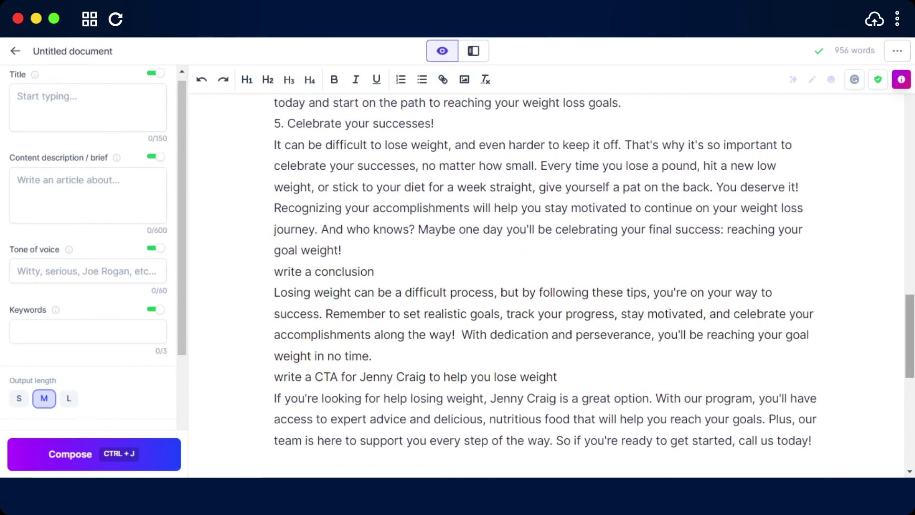
scroll(637, 330, "up", 1)
scroll(637, 330, "down", 2)
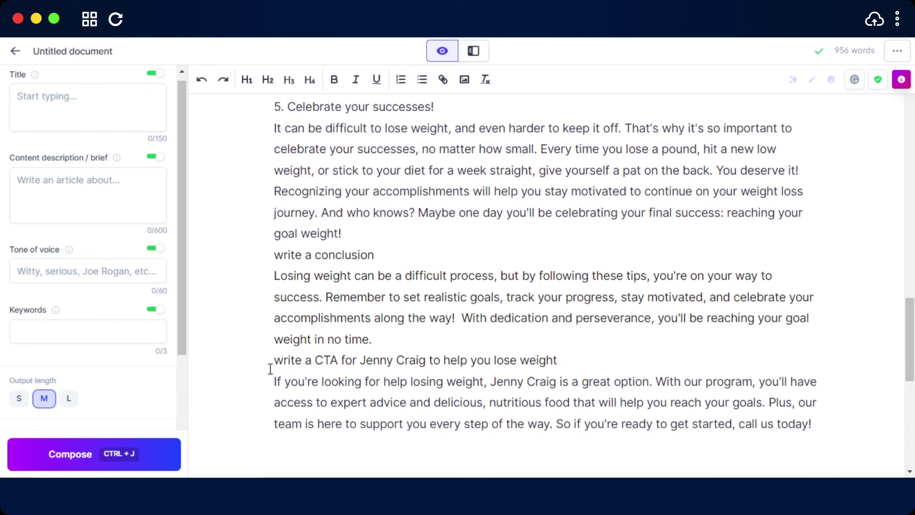
key("BackSpace")
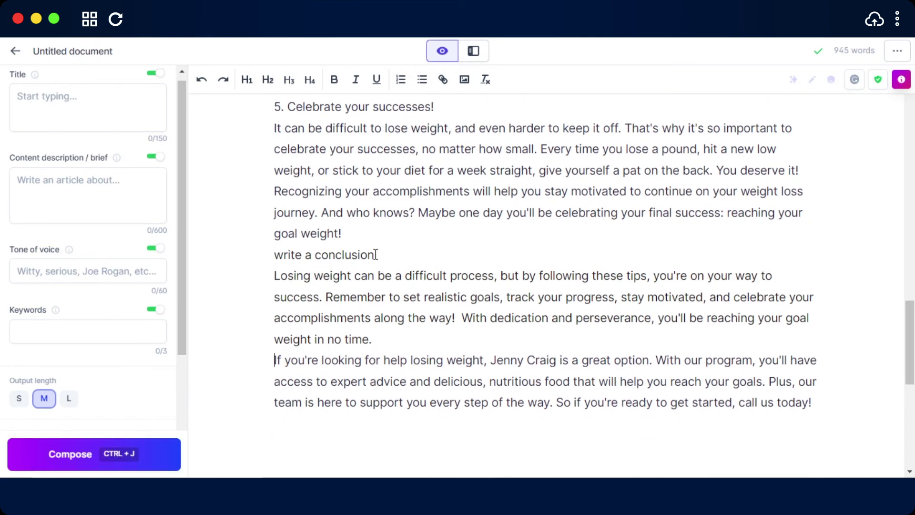
left_click_drag(377, 254, 274, 254)
key("BackSpace")
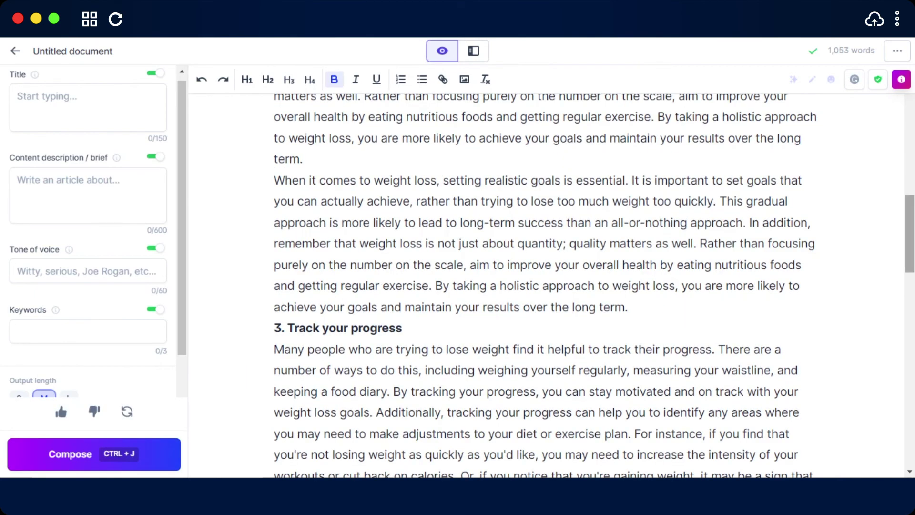
Review the formatted post down to the conclusion and back up to the title
scroll(594, 286, "down", 15)
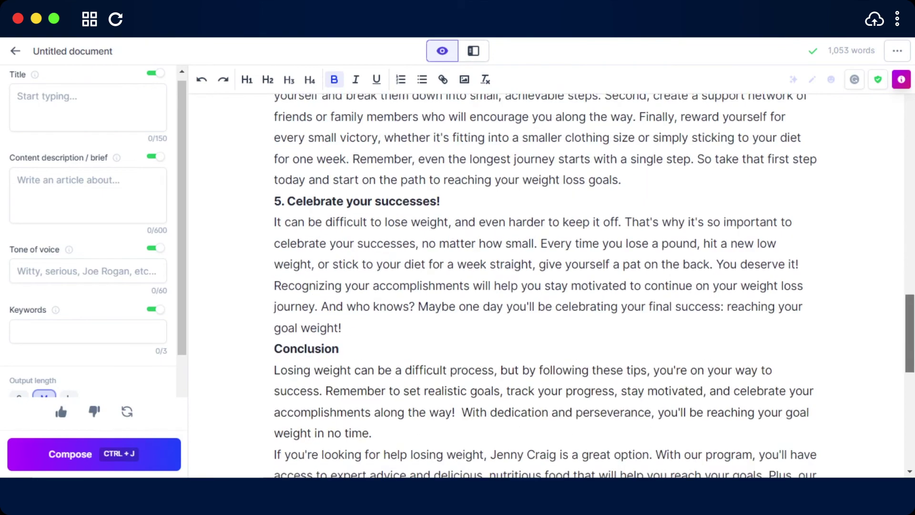
scroll(593, 286, "up", 15)
scroll(593, 285, "up", 12)
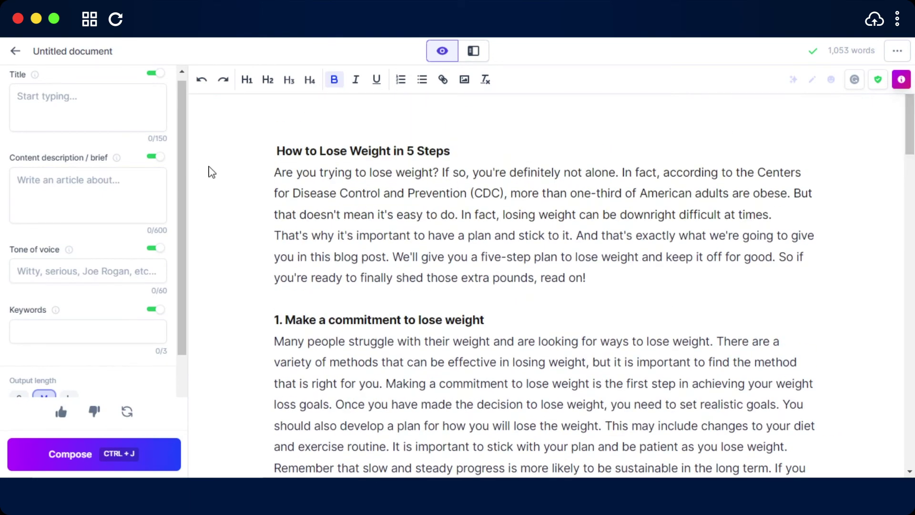
Read through the finished weight-loss post from the title and five sections to the closing Jenny Craig call to action, returning to the introduction
scroll(593, 286, "down", 10)
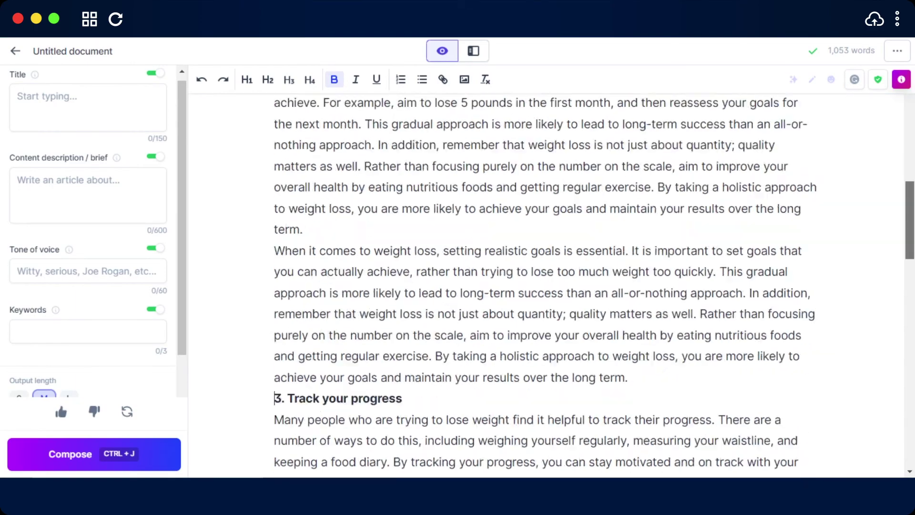
scroll(593, 286, "up", 10)
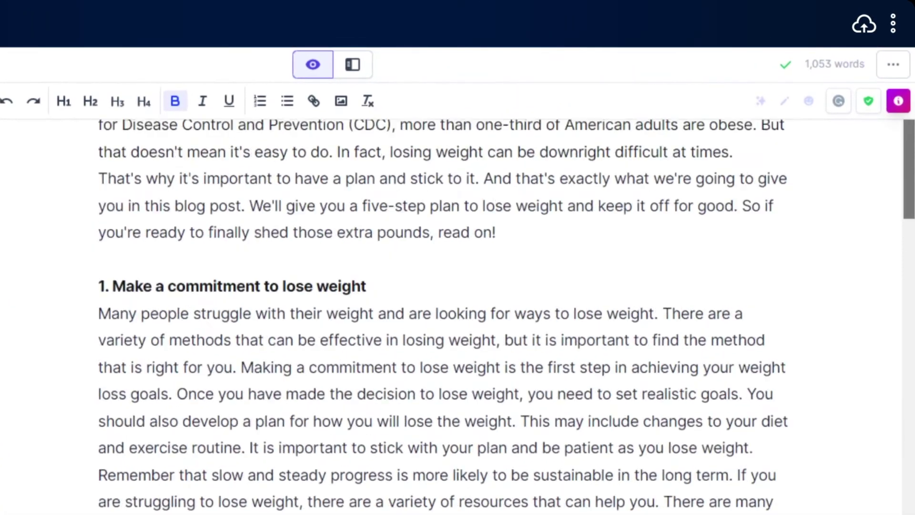
scroll(769, 130, "up", 1)
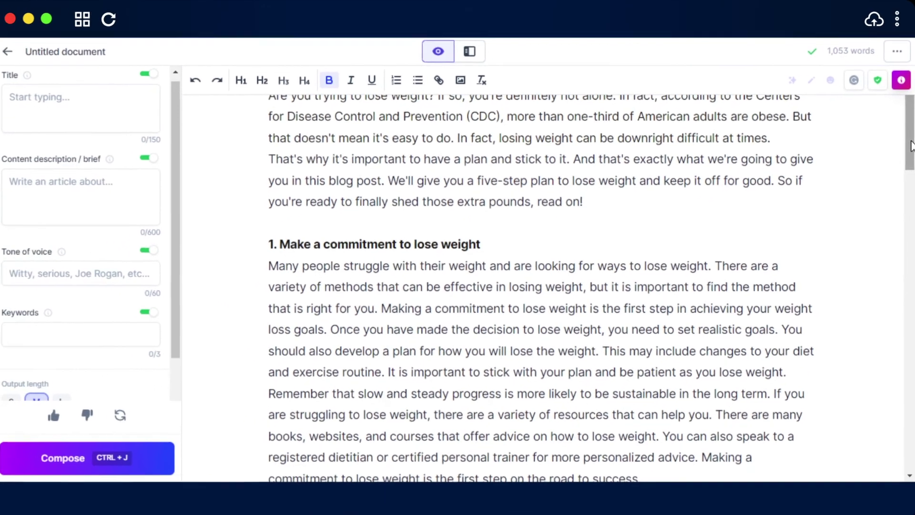
scroll(548, 285, "down", 15)
scroll(548, 286, "down", 15)
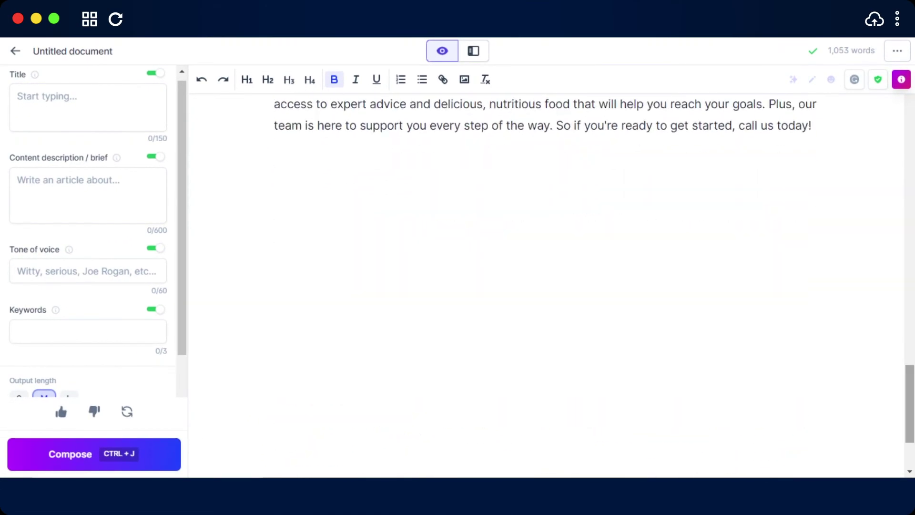
scroll(548, 286, "up", 6)
scroll(548, 286, "up", 10)
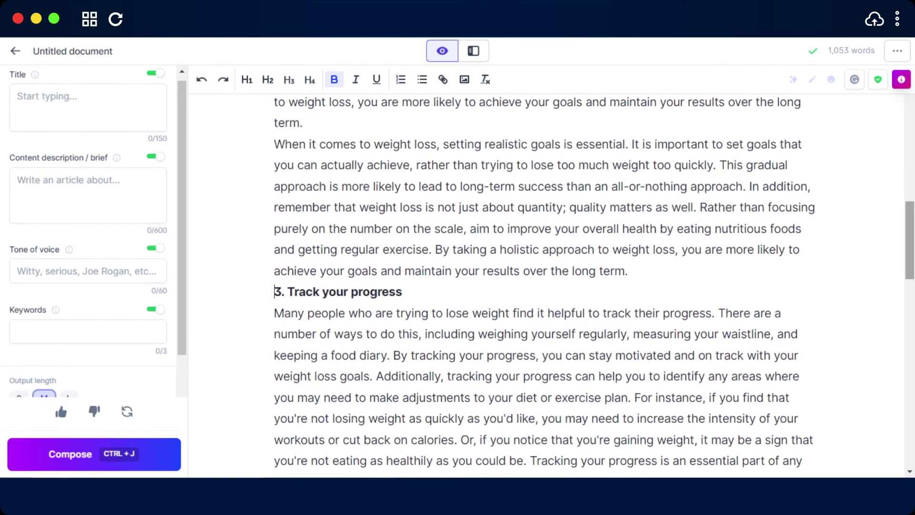
scroll(548, 286, "up", 15)
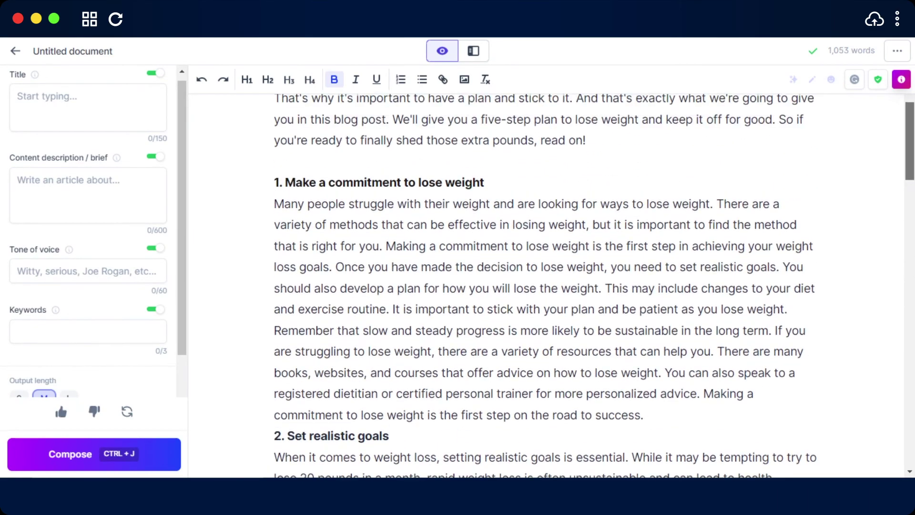
scroll(548, 286, "down", 8)
scroll(548, 286, "down", 5)
scroll(548, 286, "up", 10)
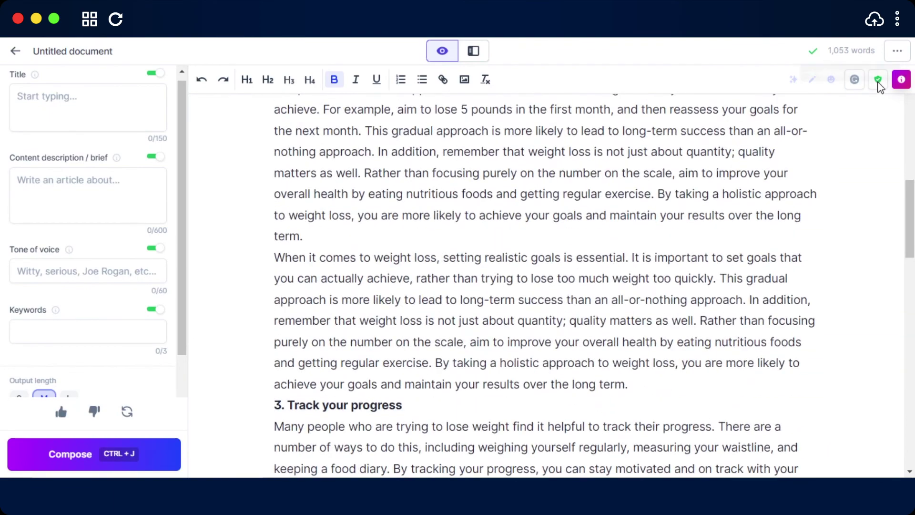
scroll(548, 286, "down", 8)
scroll(548, 286, "up", 12)
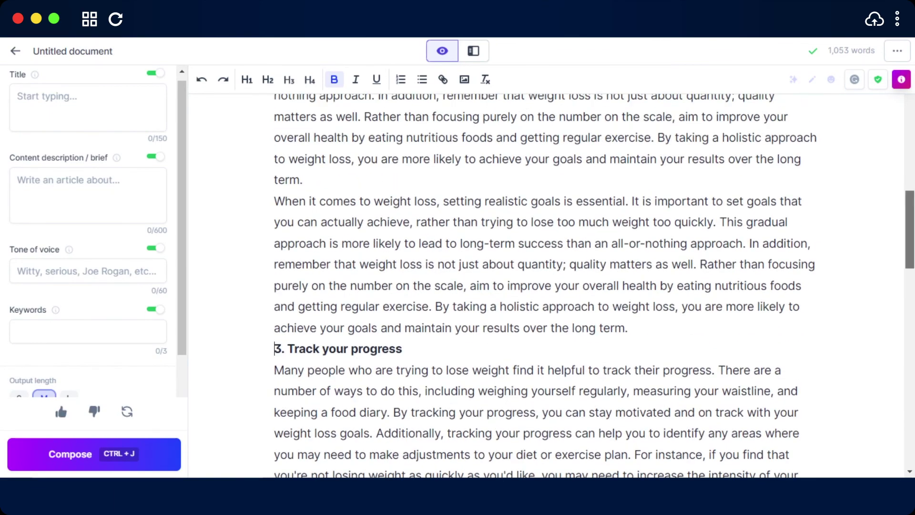
scroll(548, 286, "up", 5)
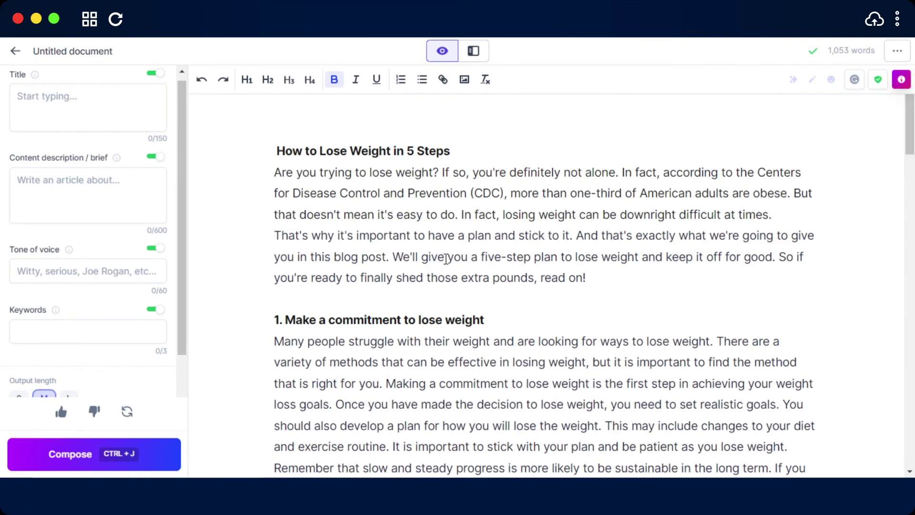
scroll(548, 286, "down", 10)
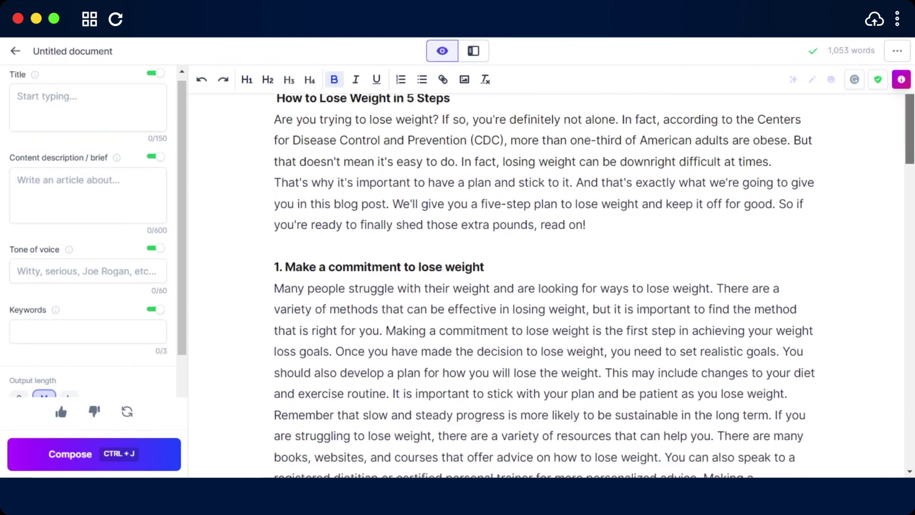
scroll(548, 286, "down", 8)
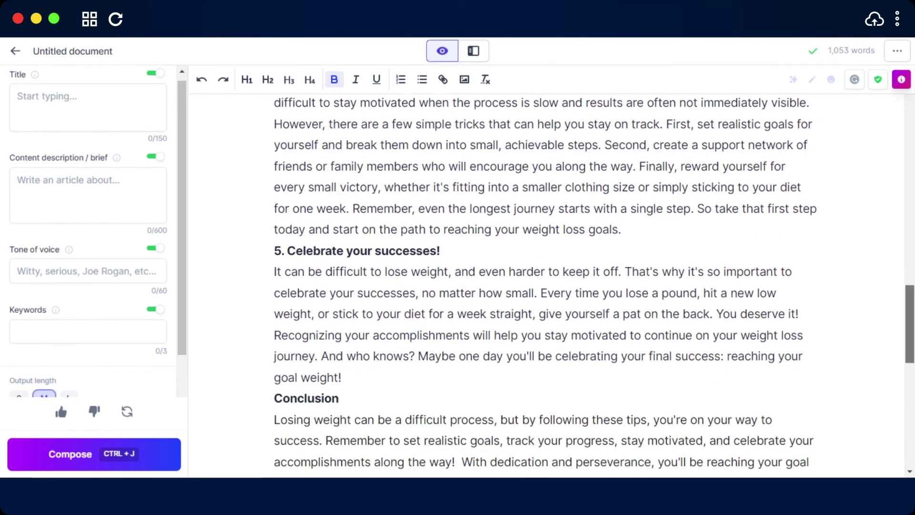
scroll(548, 286, "up", 11)
scroll(548, 286, "up", 10)
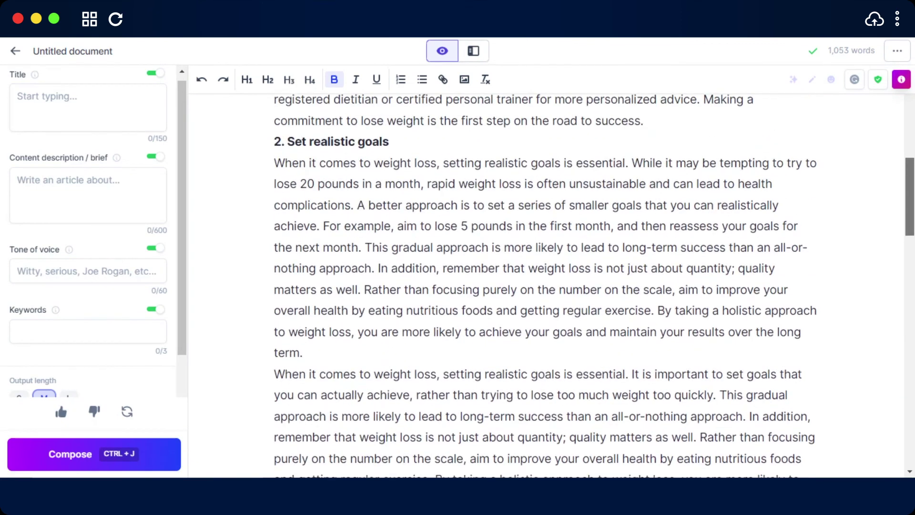
scroll(549, 286, "up", 2)
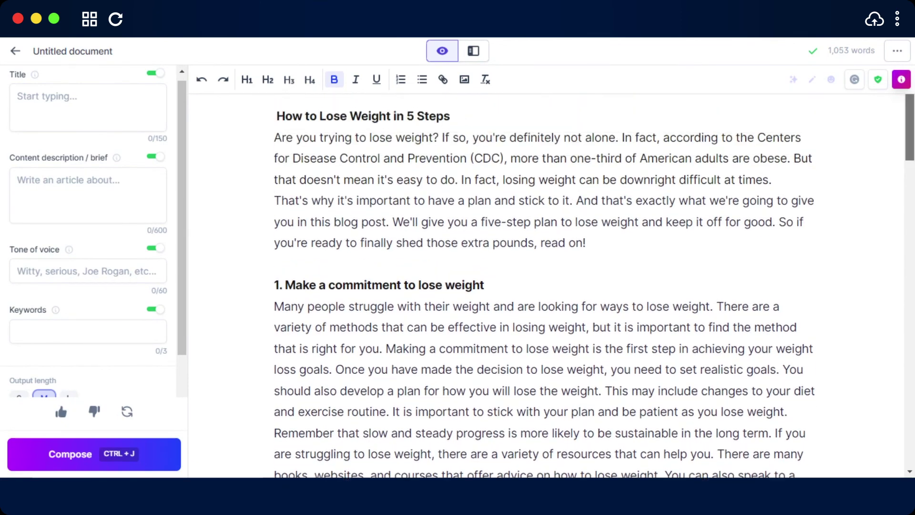